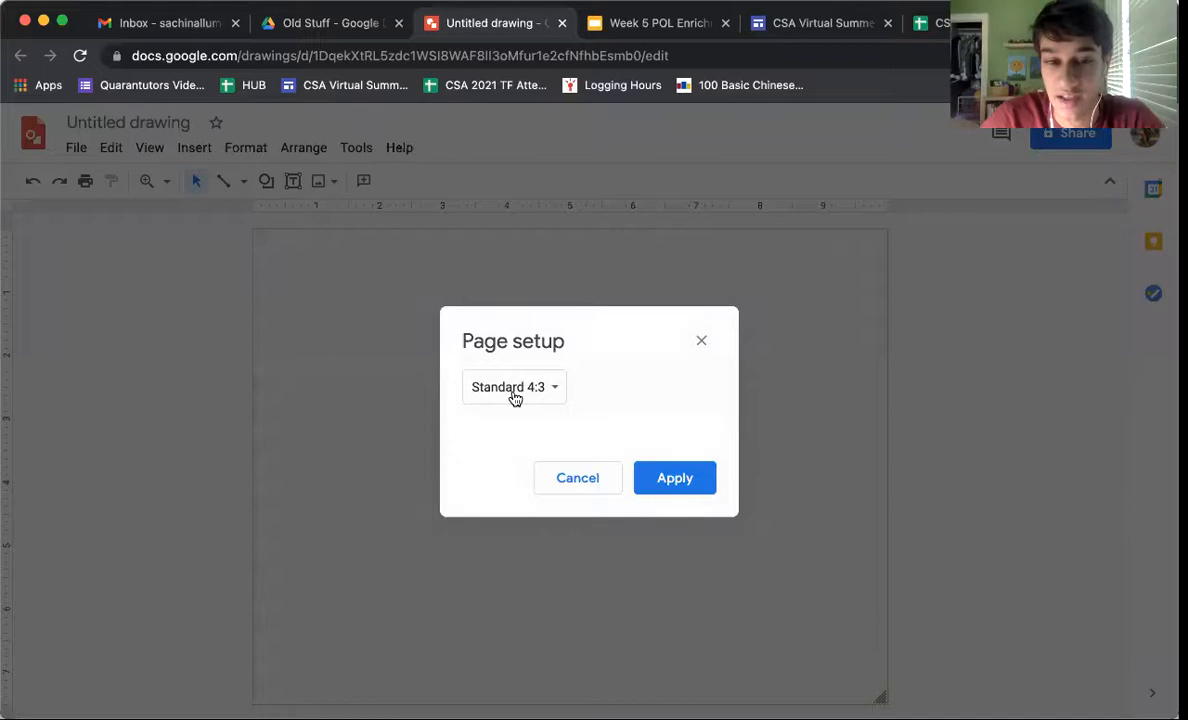
Set the drawing's page size to a custom 8.5 × 11 inches
click(537, 480)
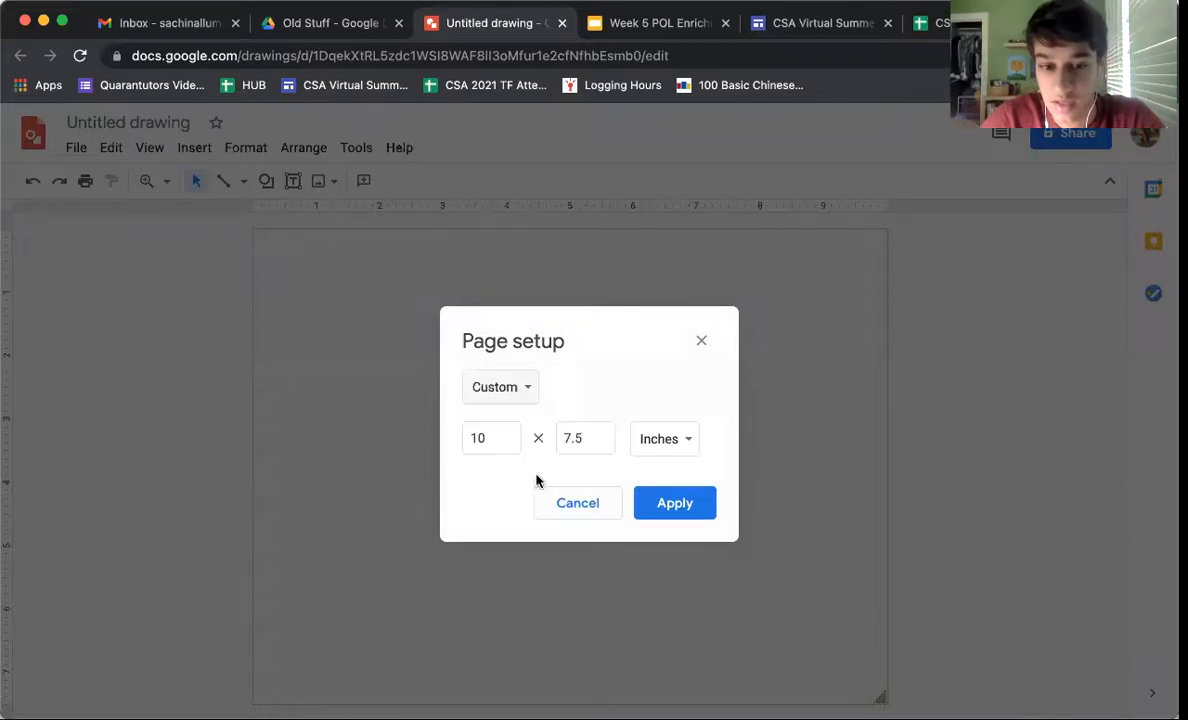
click(491, 440)
text(8.5)
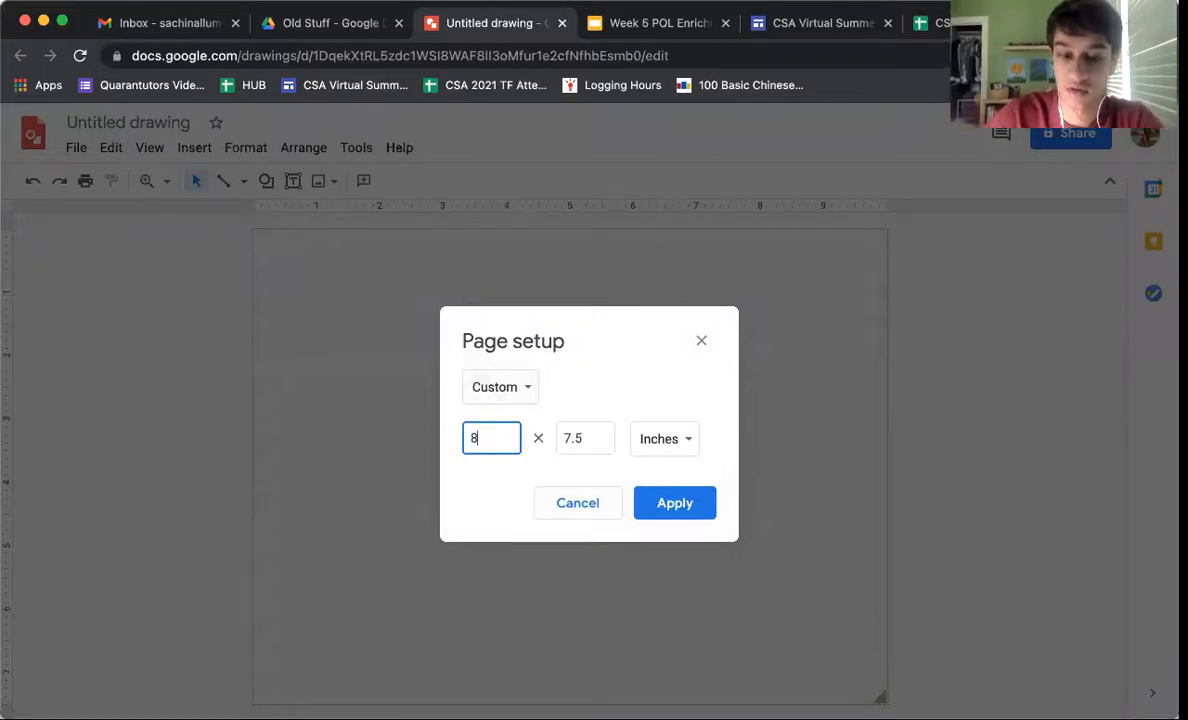
click(583, 438)
text(11)
key(Return)
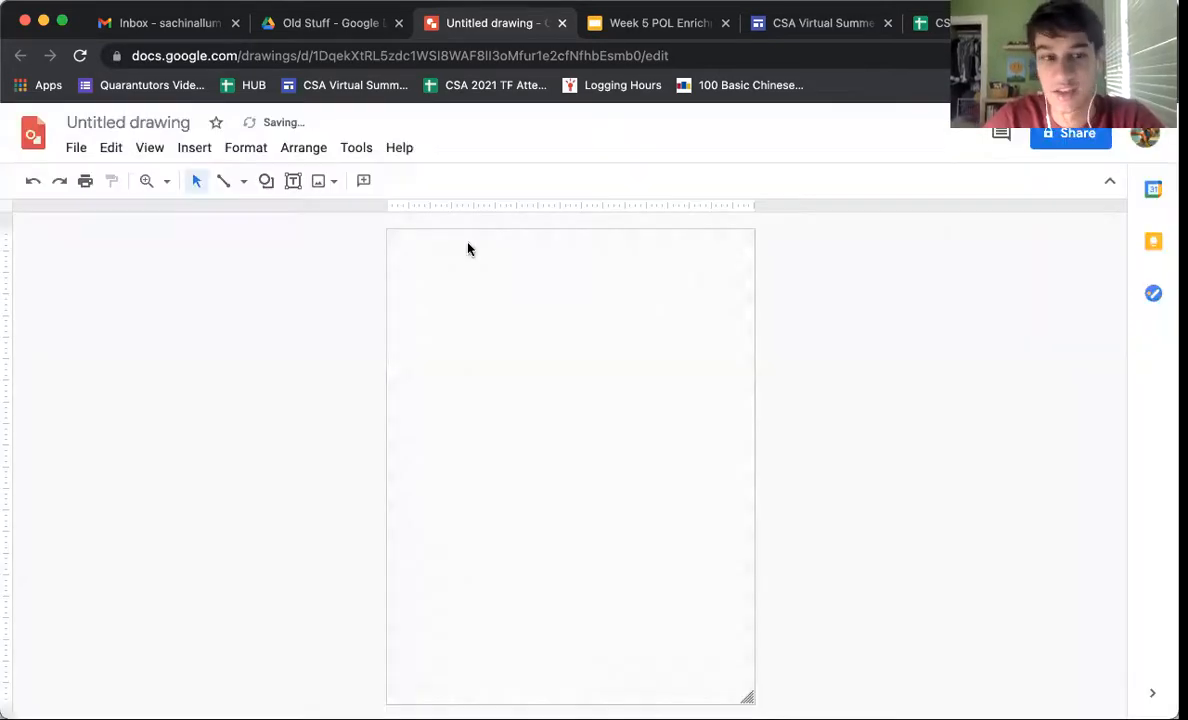
Draw a square panel in the page's top-left corner, filling nearly half of the page width
click(267, 182)
mouse_move(339, 210)
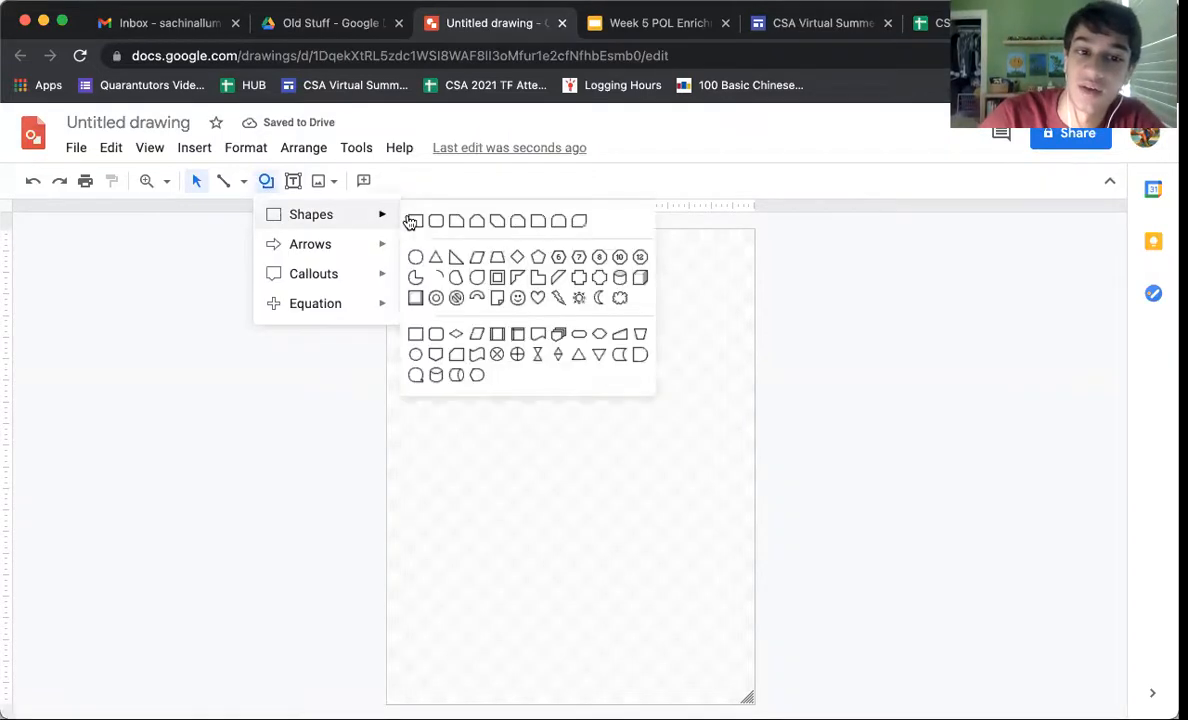
click(413, 222)
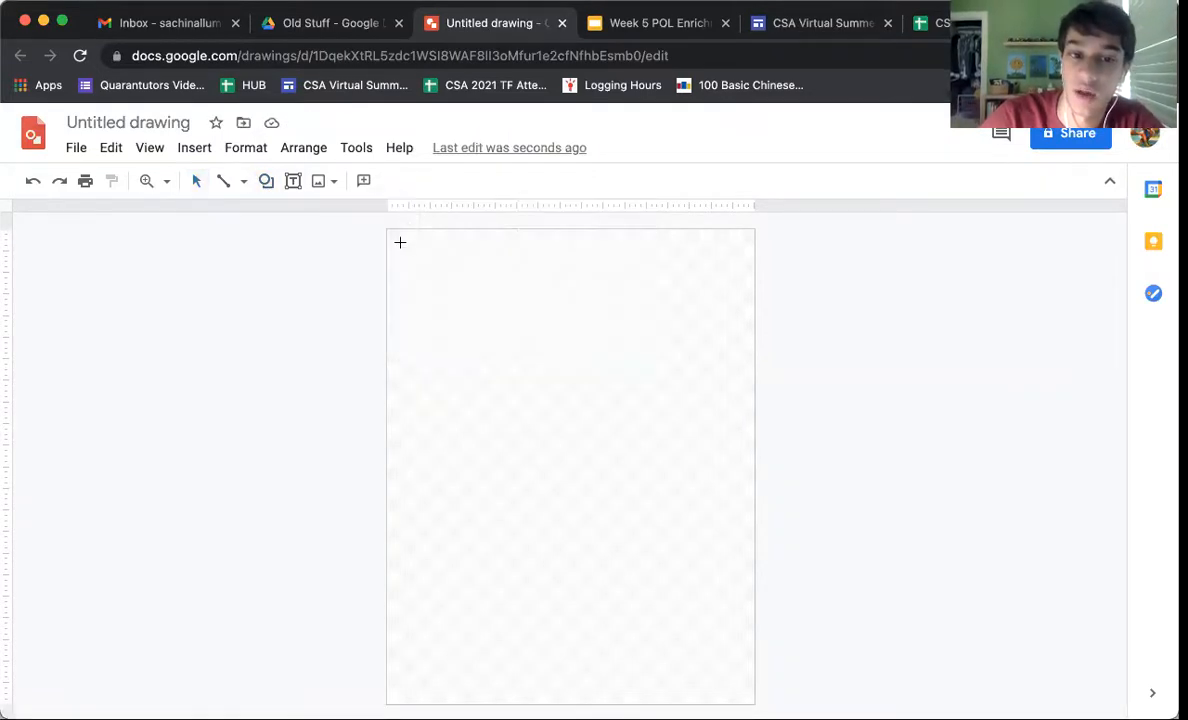
drag(399, 241, 567, 369)
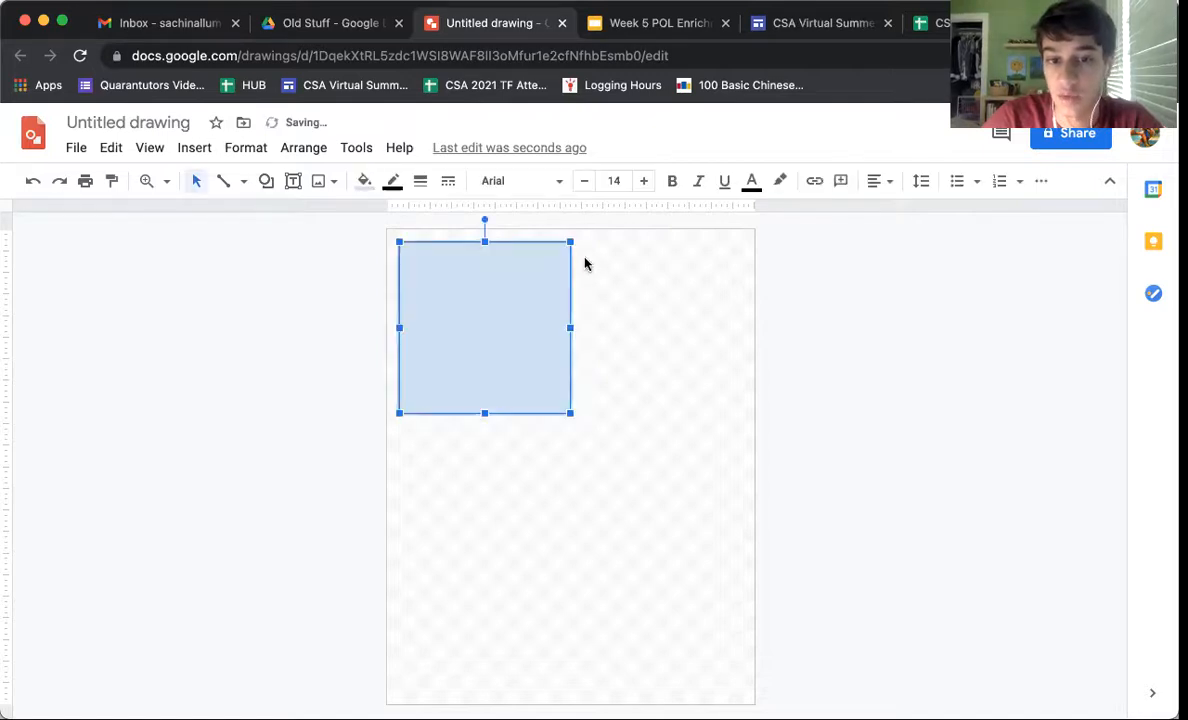
Draw a second rectangle of about the same height beside the first one, reaching close to the page's right edge
drag(581, 241, 739, 414)
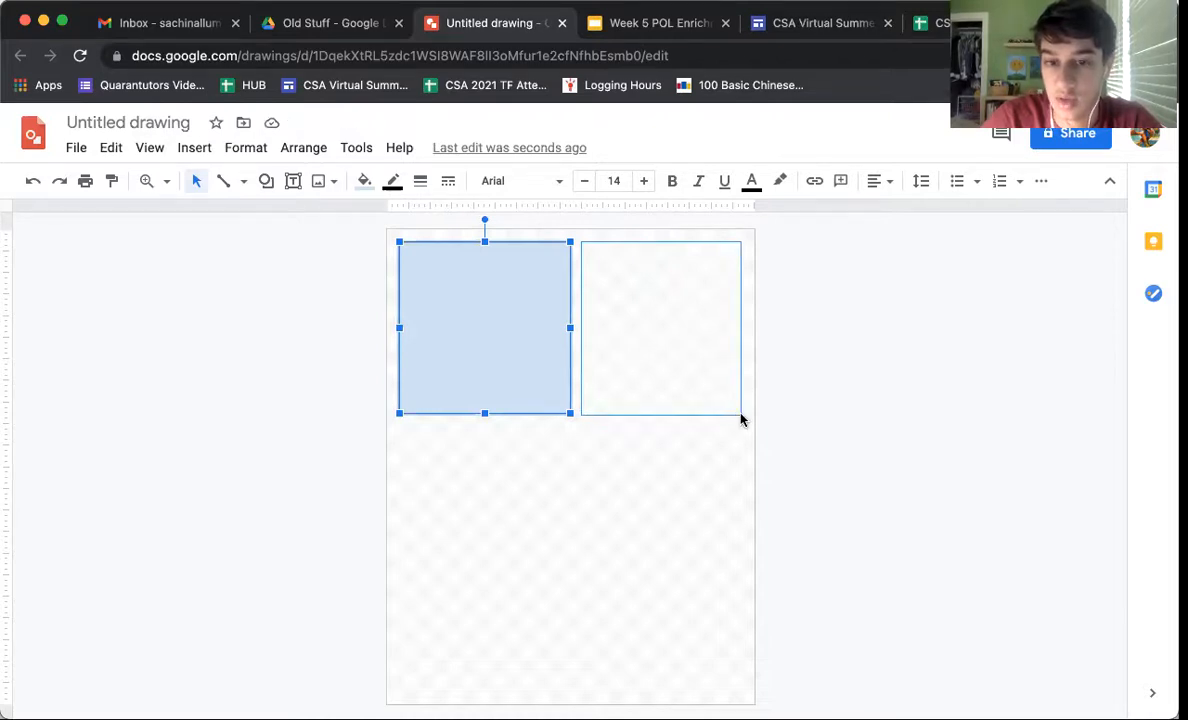
key(Escape)
click(266, 180)
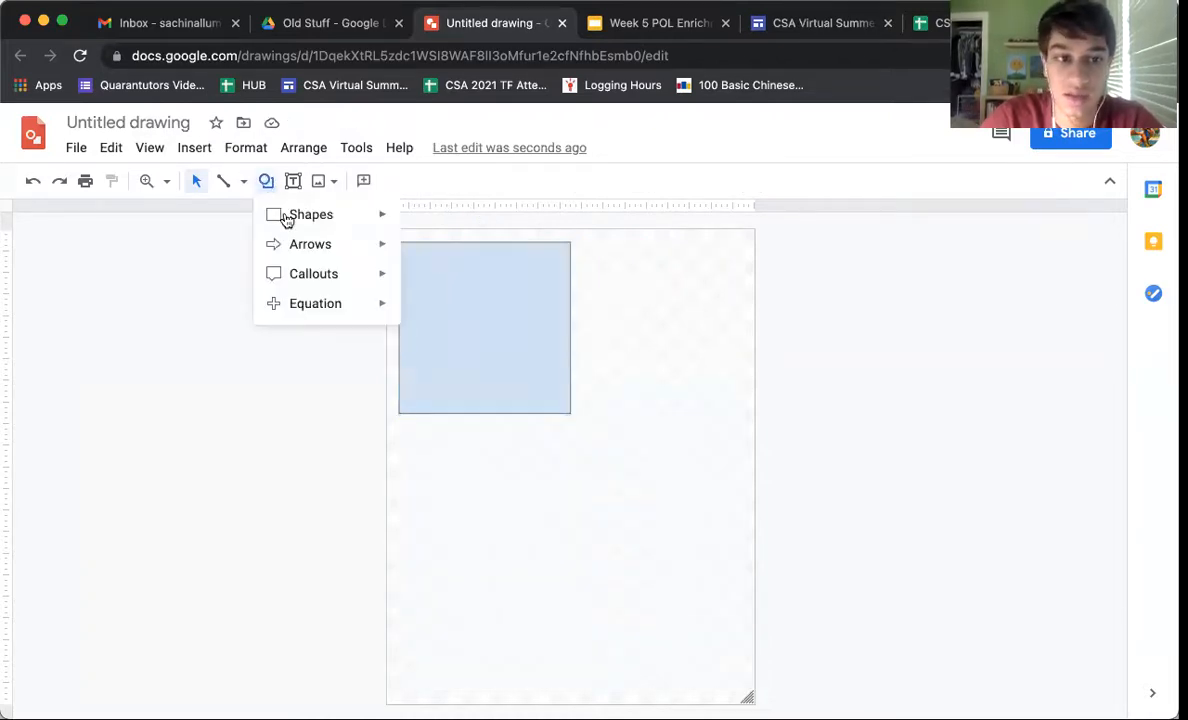
click(410, 221)
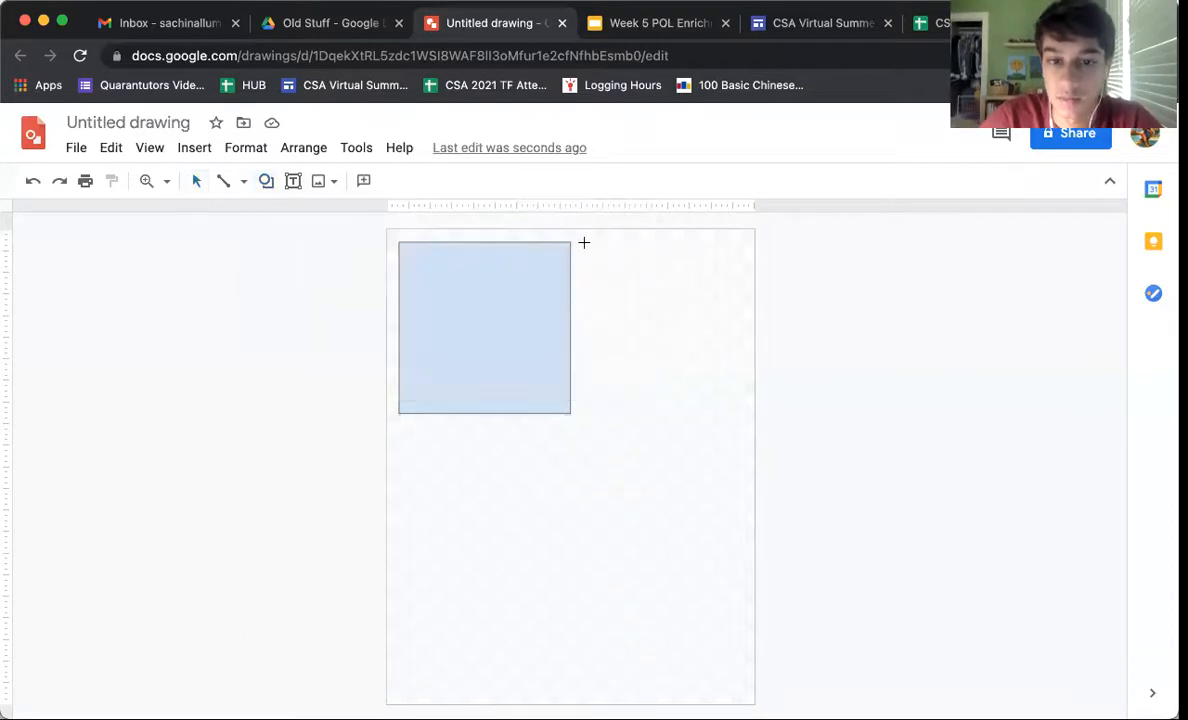
drag(582, 242, 738, 418)
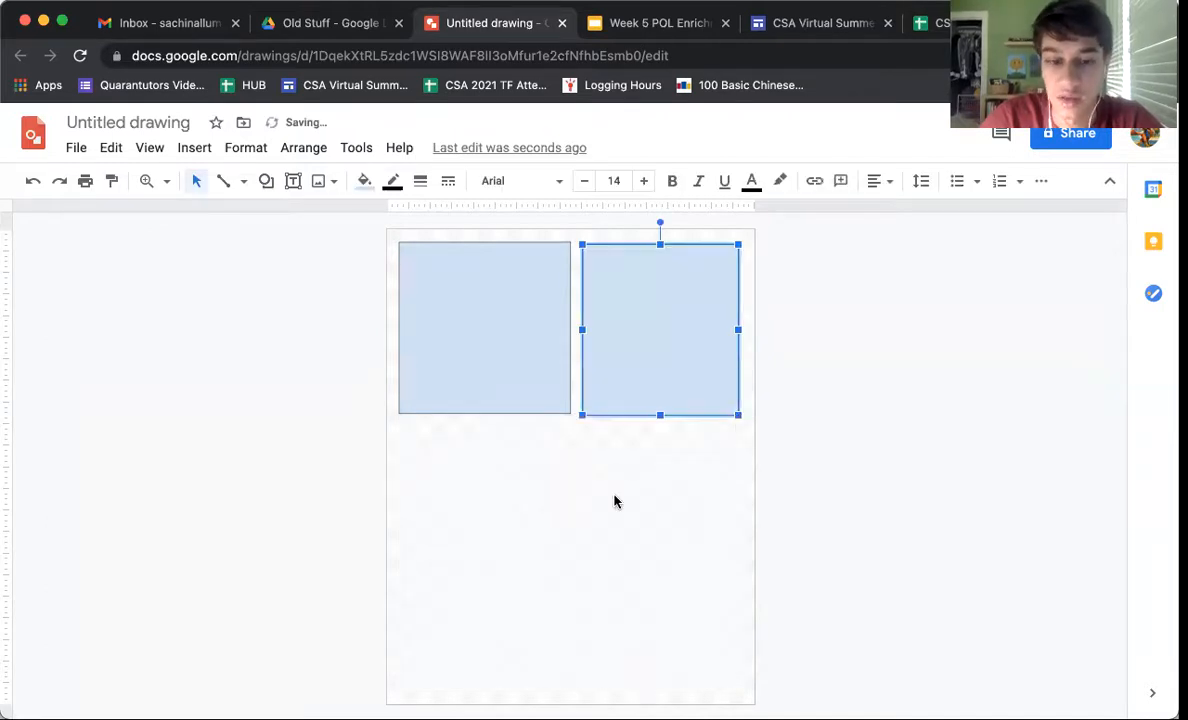
Draw a wide rectangle below the two upper panels, spanning nearly the full page width
click(266, 182)
mouse_move(313, 217)
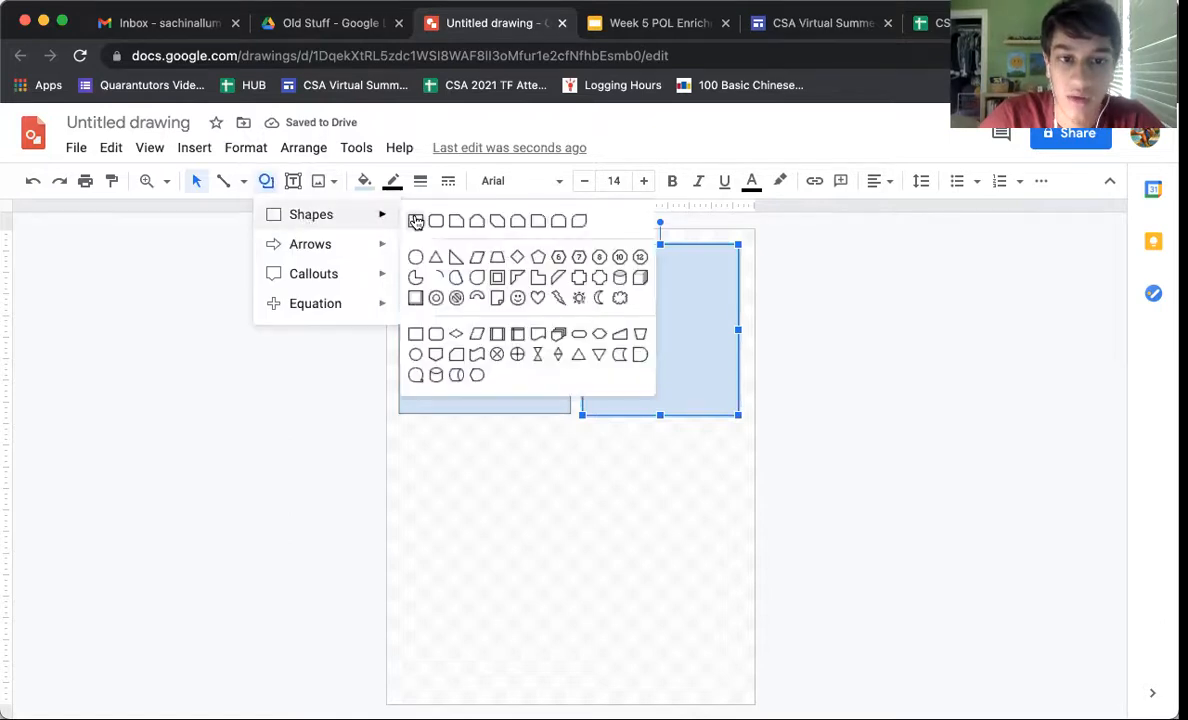
click(413, 220)
drag(403, 428, 743, 548)
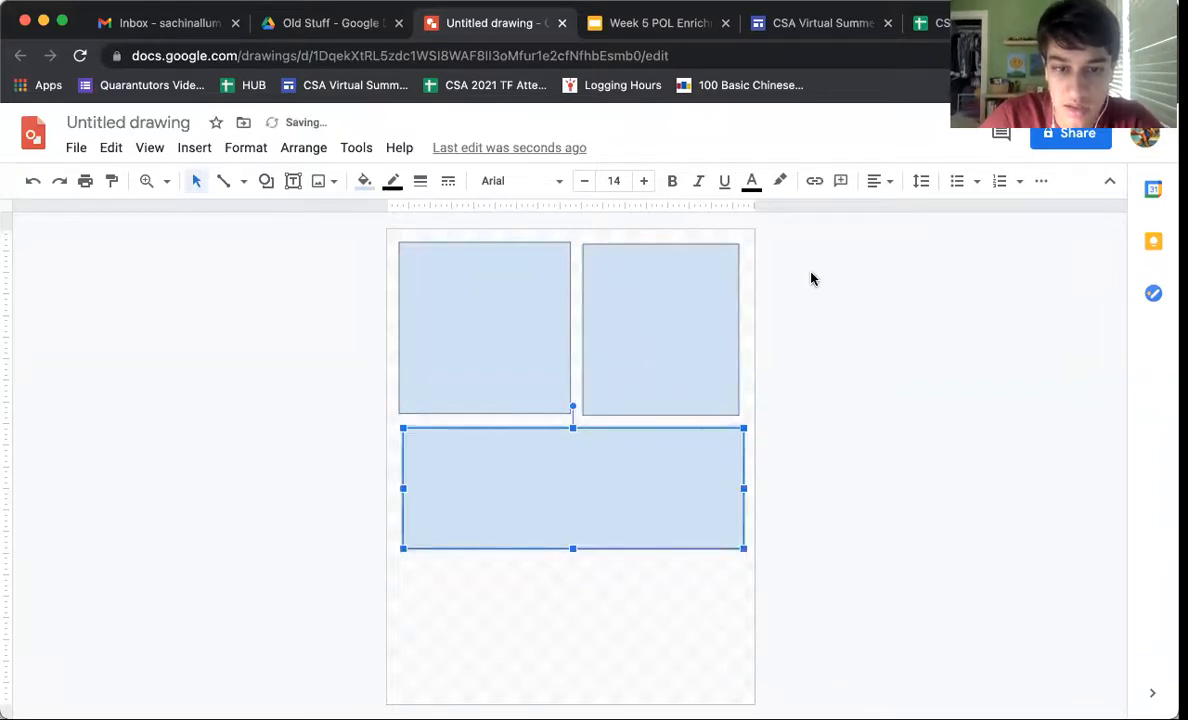
Draw a smaller rectangle in the page's bottom-left corner, about a third of the page width
click(266, 181)
mouse_move(373, 210)
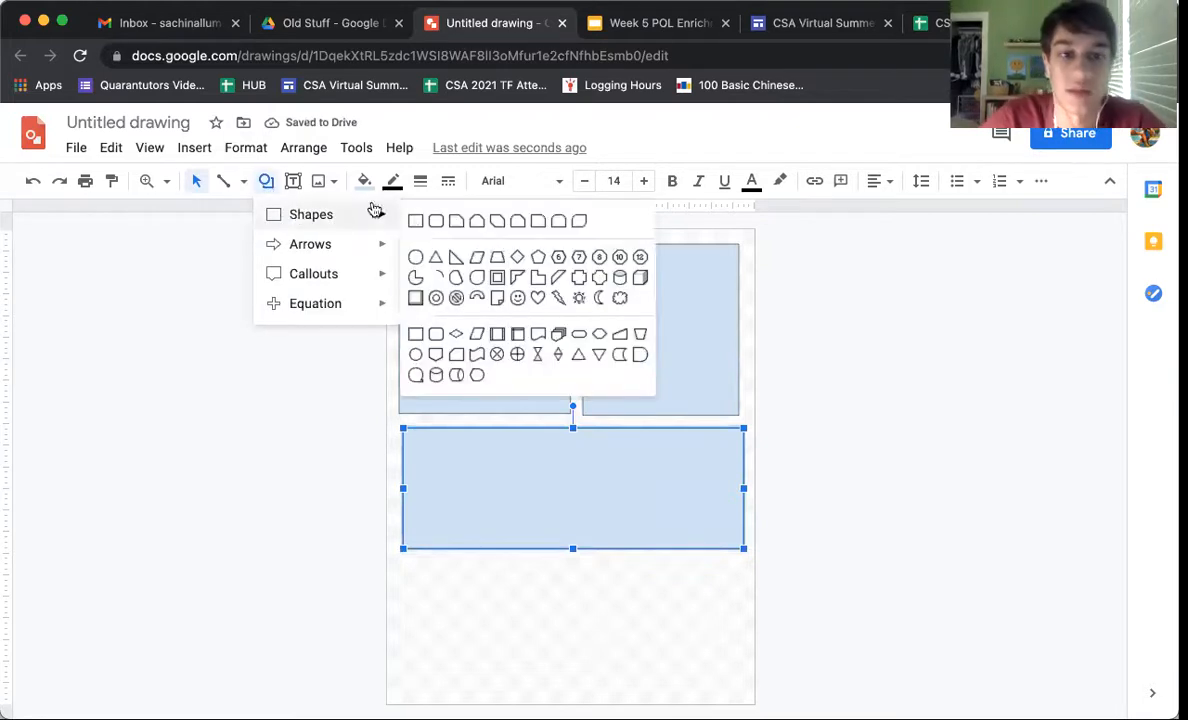
click(416, 221)
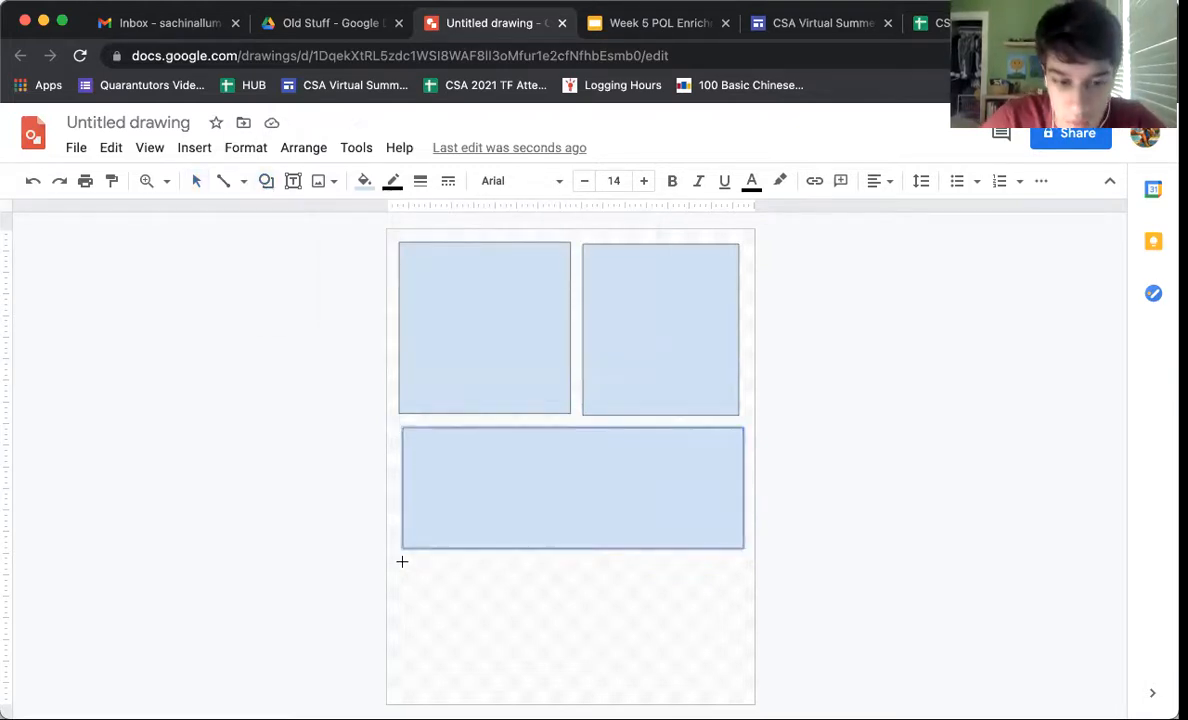
drag(404, 565, 520, 692)
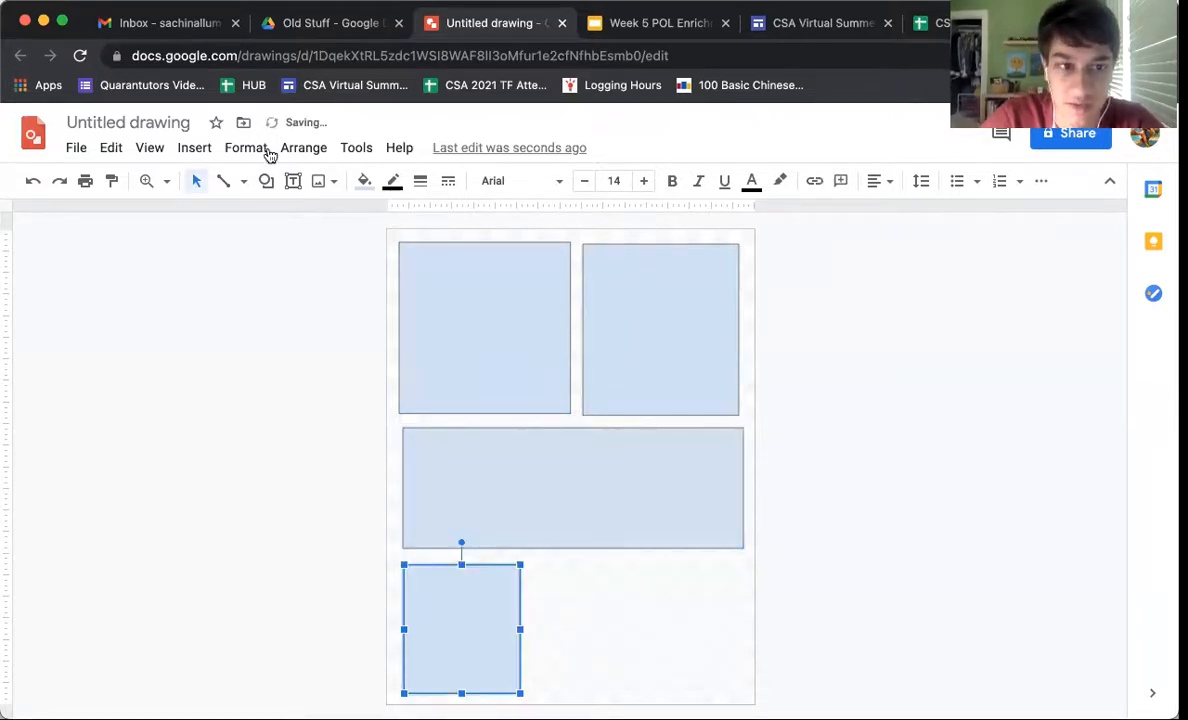
Copy the bottom-left rectangle twice to form a row of three and narrow the middle copy
click(266, 180)
click(480, 621)
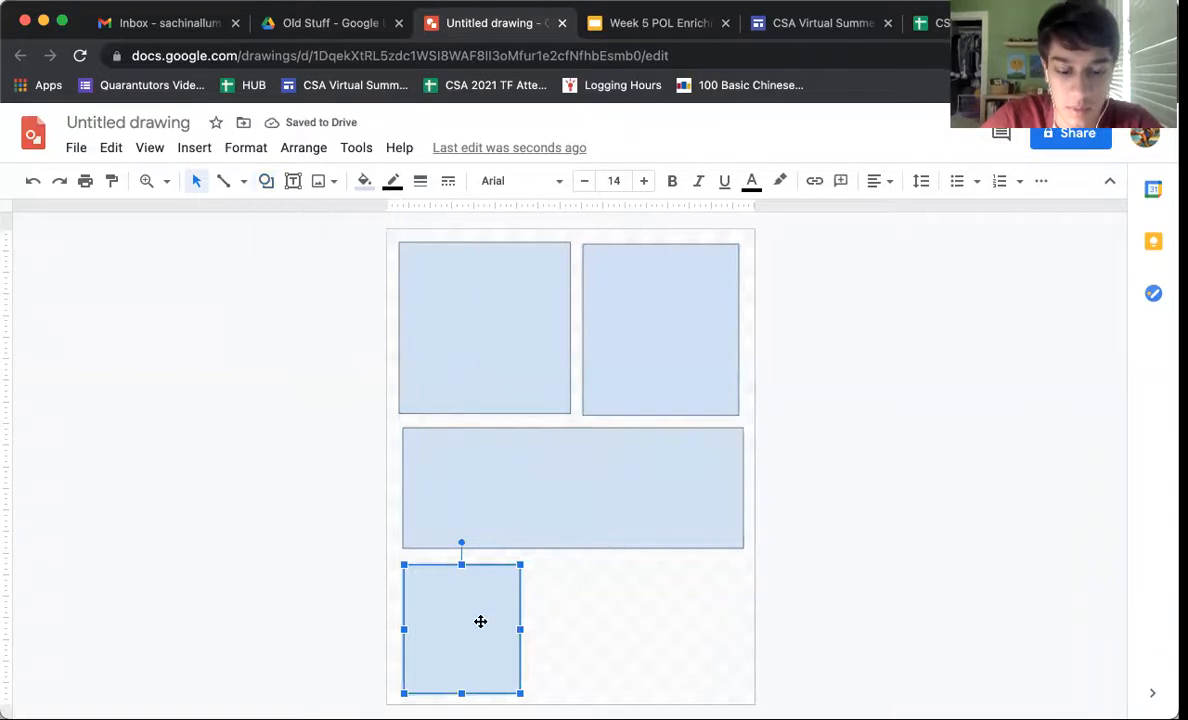
key(ctrl+d)
drag(488, 628, 714, 625)
key(ctrl+v)
click(639, 628)
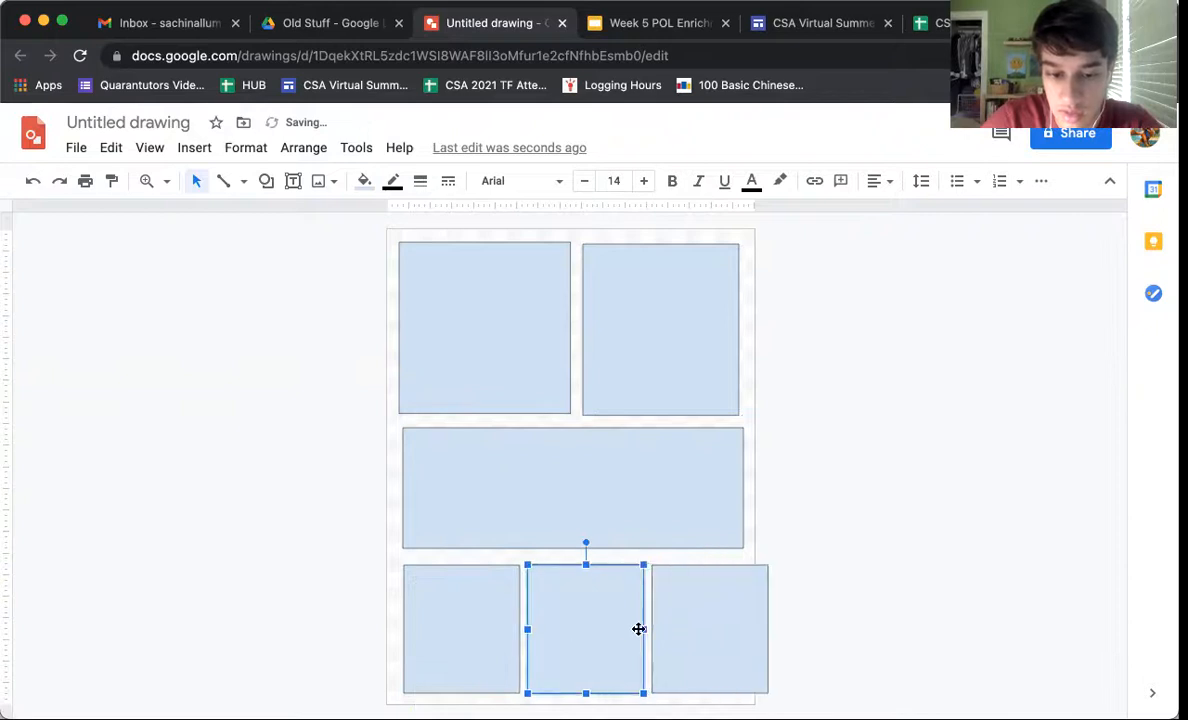
drag(630, 629, 617, 629)
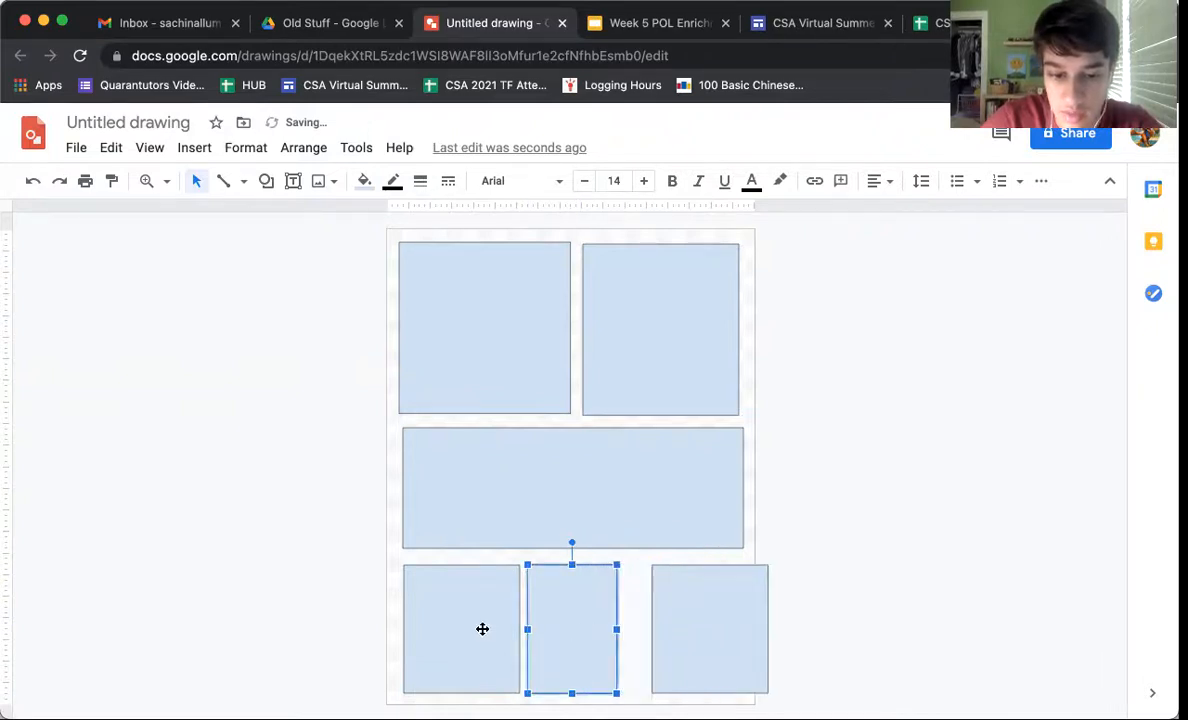
Narrow the bottom-left rectangle and replace the other two bottom panels with copies of it, spaced across the row
click(483, 628)
drag(510, 630, 540, 621)
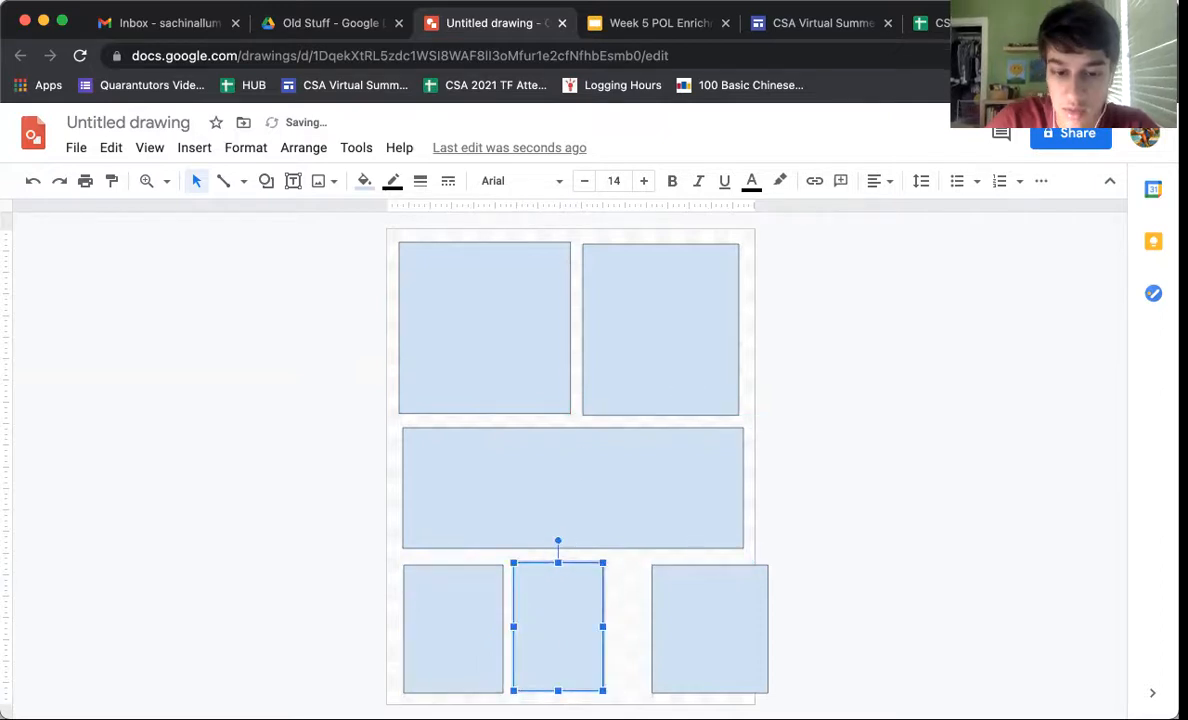
key(BackSpace)
click(480, 626)
key(super+v)
mouse_move(486, 632)
mouse_down()
mouse_move(565, 631)
mouse_move(585, 605)
mouse_move(583, 628)
mouse_move(612, 622)
mouse_move(486, 632)
mouse_up()
click(684, 617)
key(BackSpace)
drag(644, 632, 707, 618)
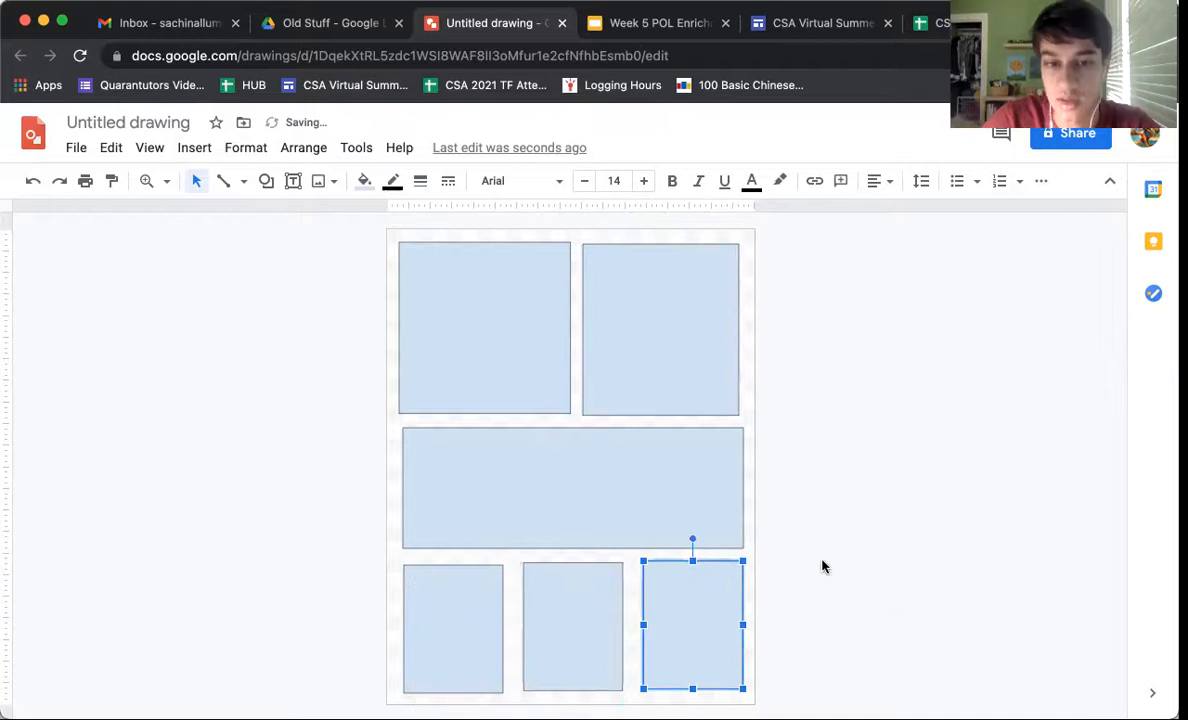
click(898, 611)
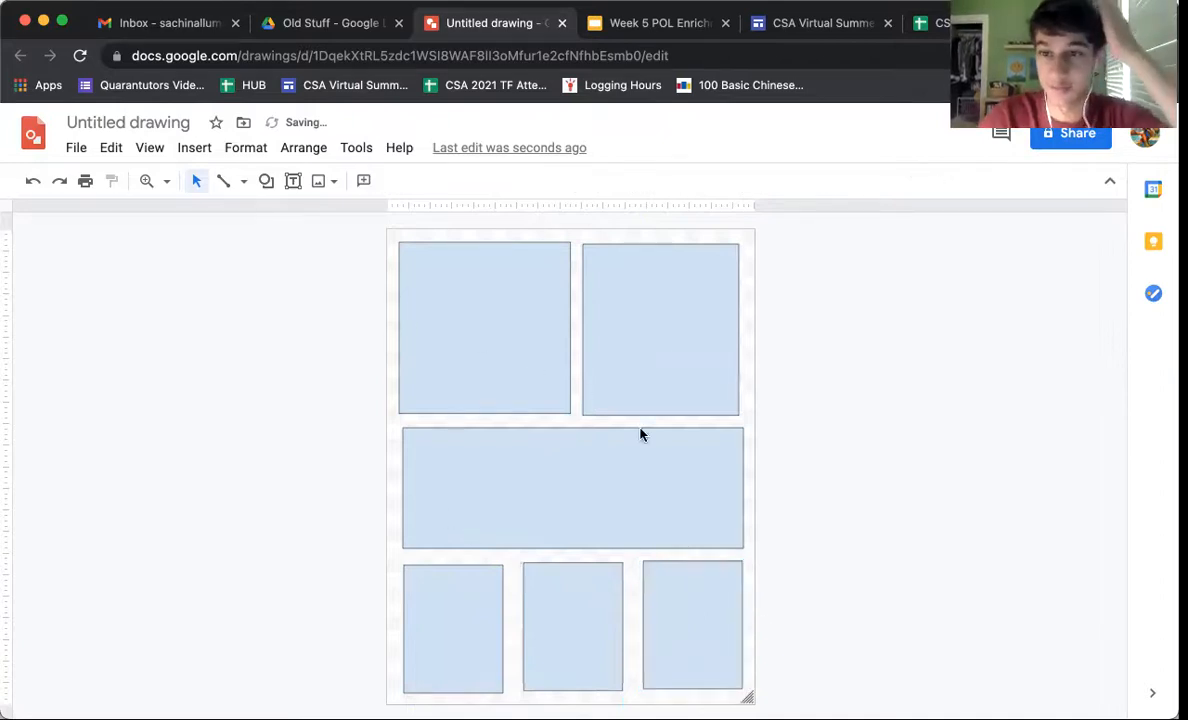
Make the fill of all six rectangles transparent
drag(319, 281, 760, 600)
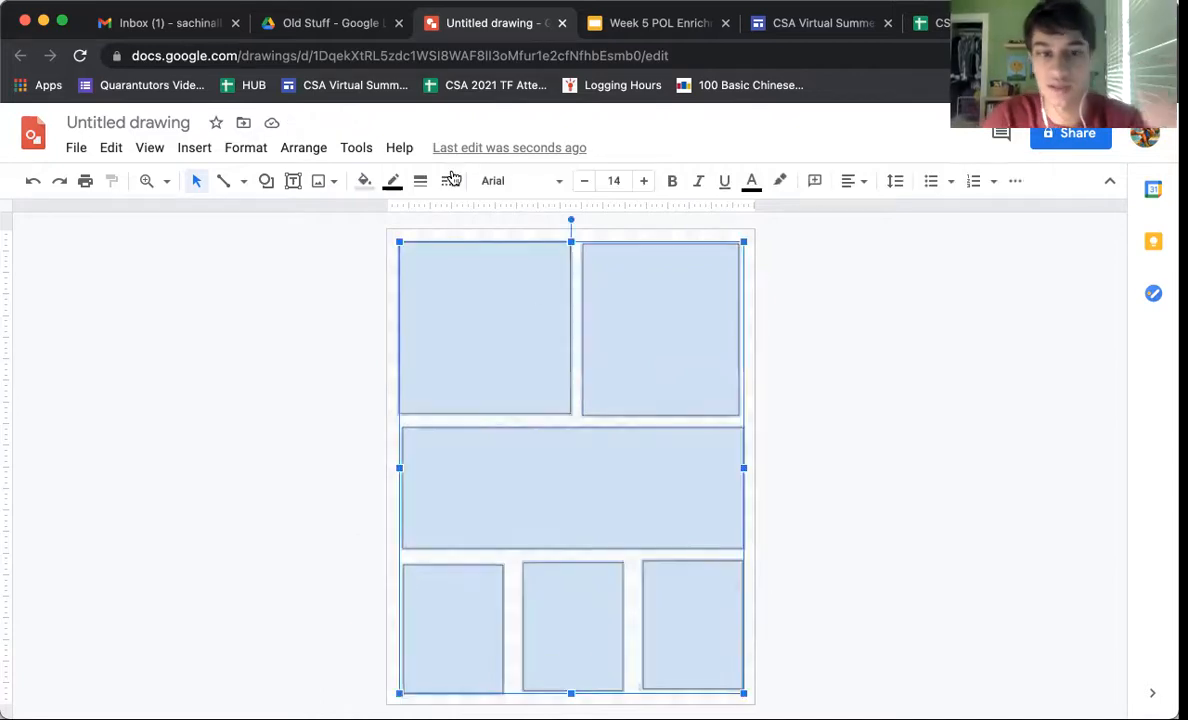
click(366, 182)
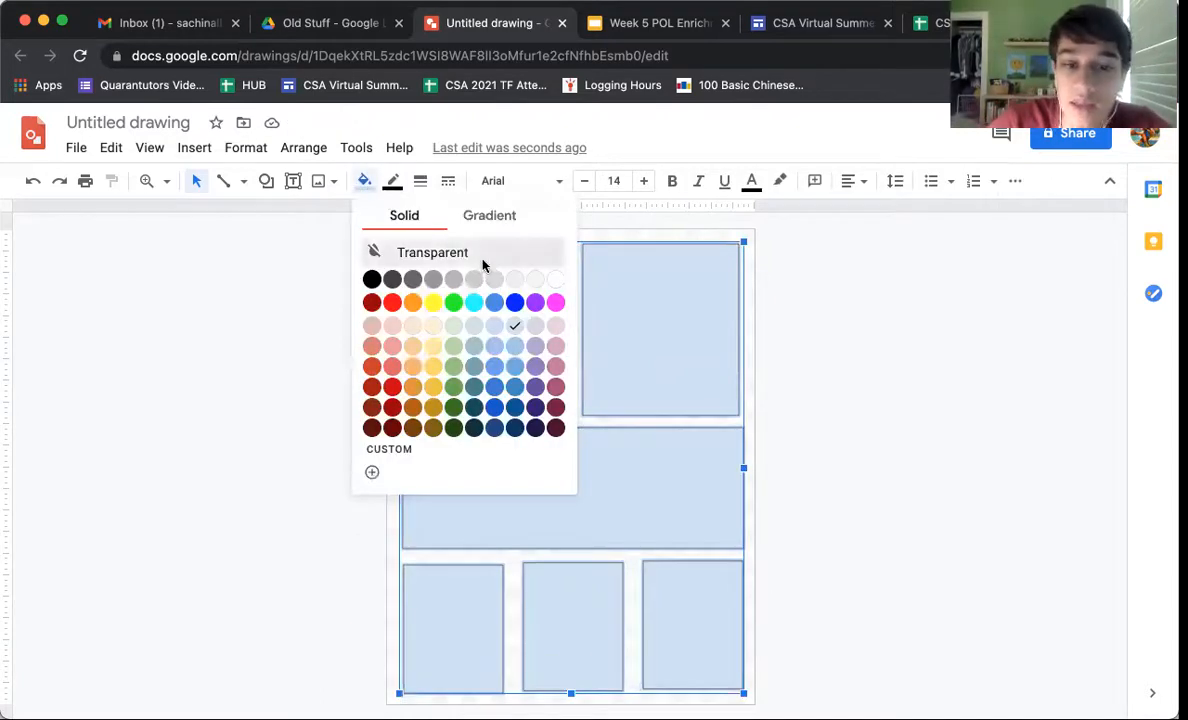
click(448, 250)
click(841, 308)
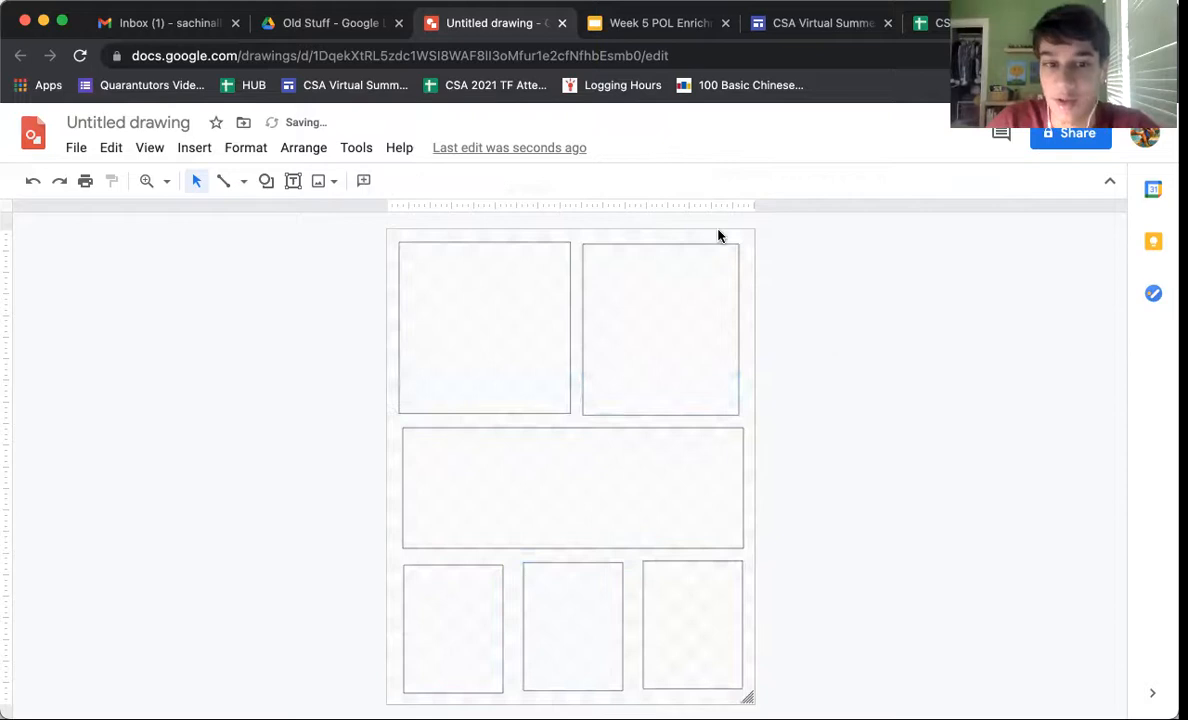
Add a text box reading "Once upon a time...." at the top of the first panel
click(292, 183)
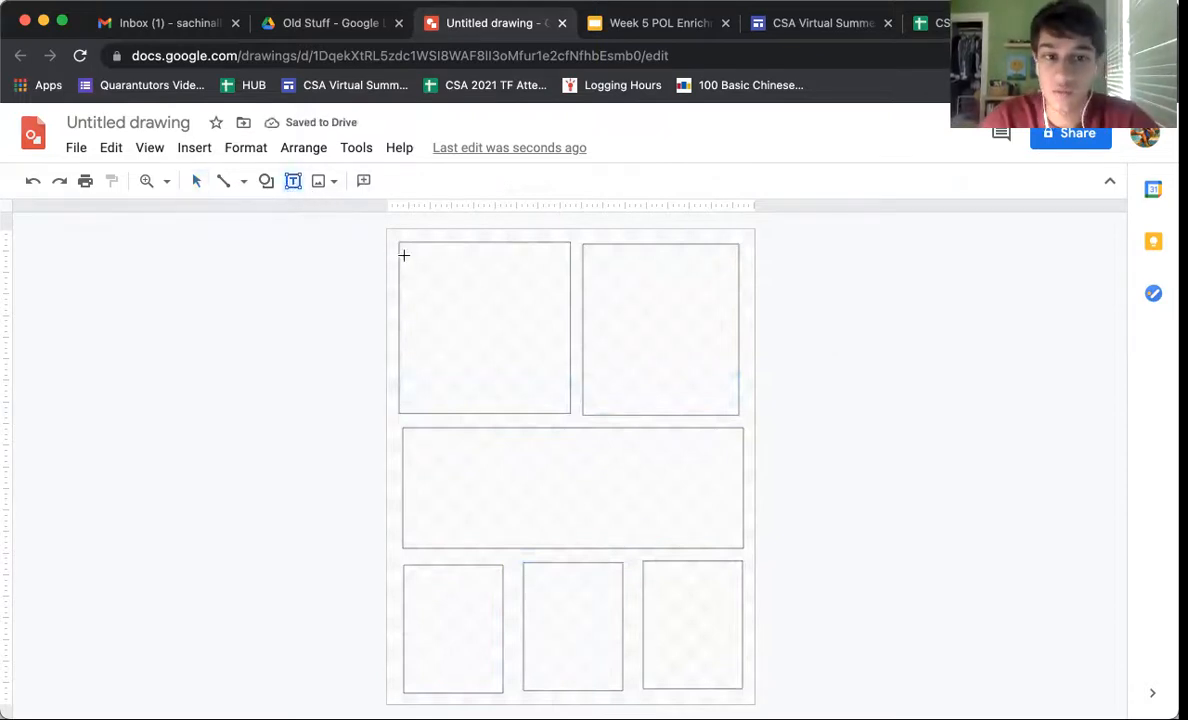
click(408, 256)
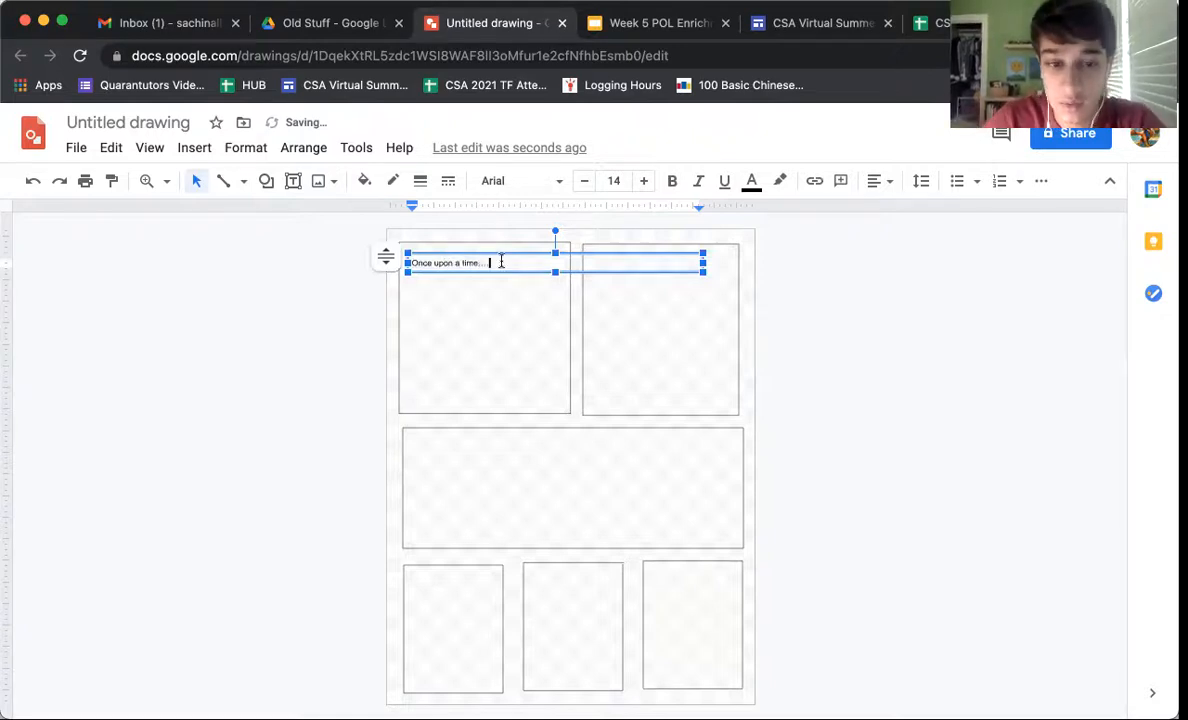
Set the "Once upon a time" text to the Architects Daughter font at size 19
key(ctrl+a)
click(520, 182)
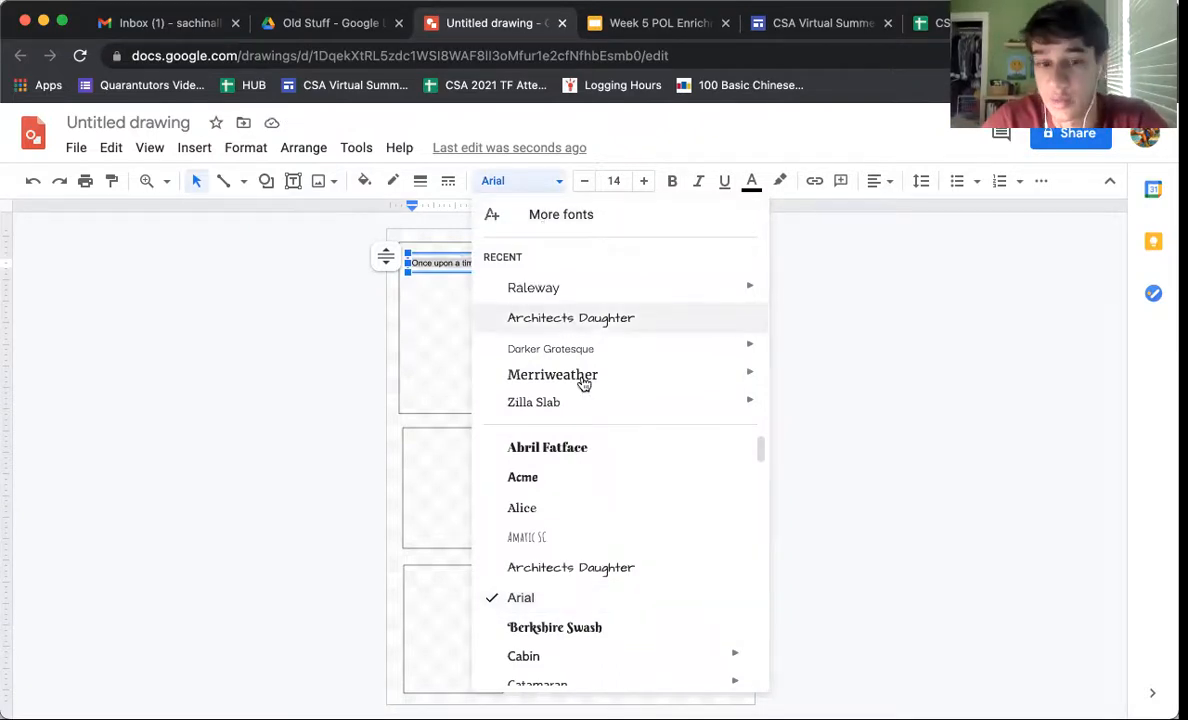
click(597, 320)
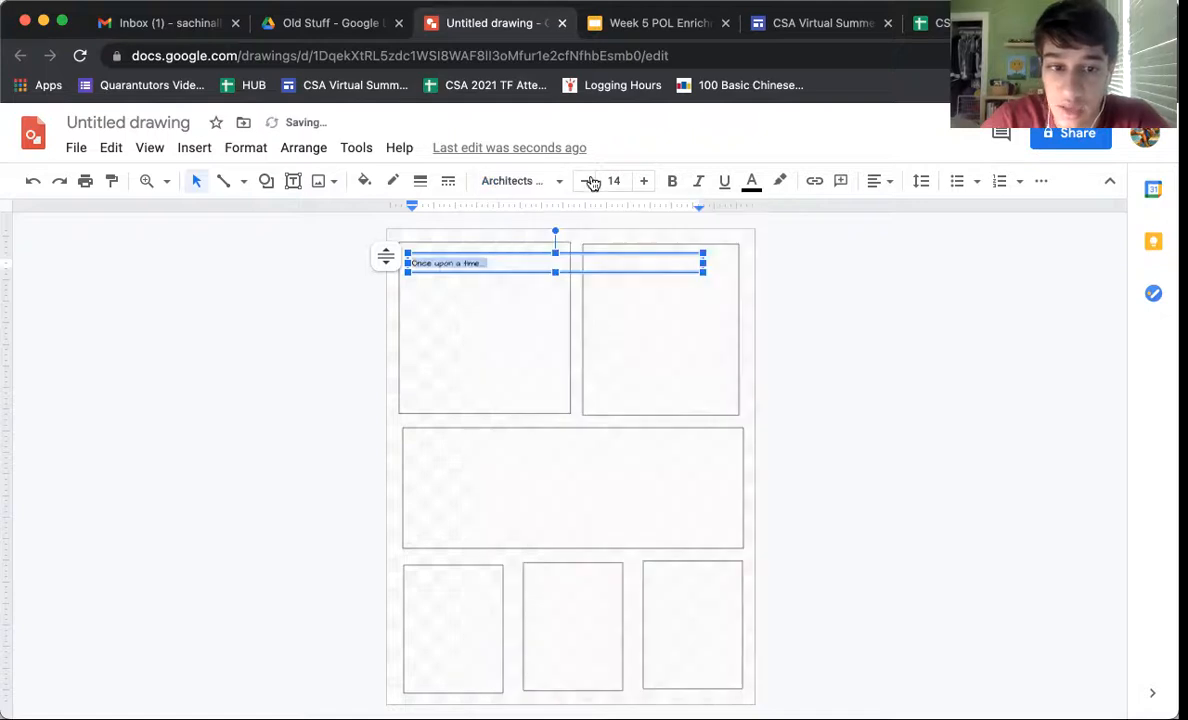
click(644, 181)
click(644, 181)
click(644, 181)
click(644, 181)
click(644, 181)
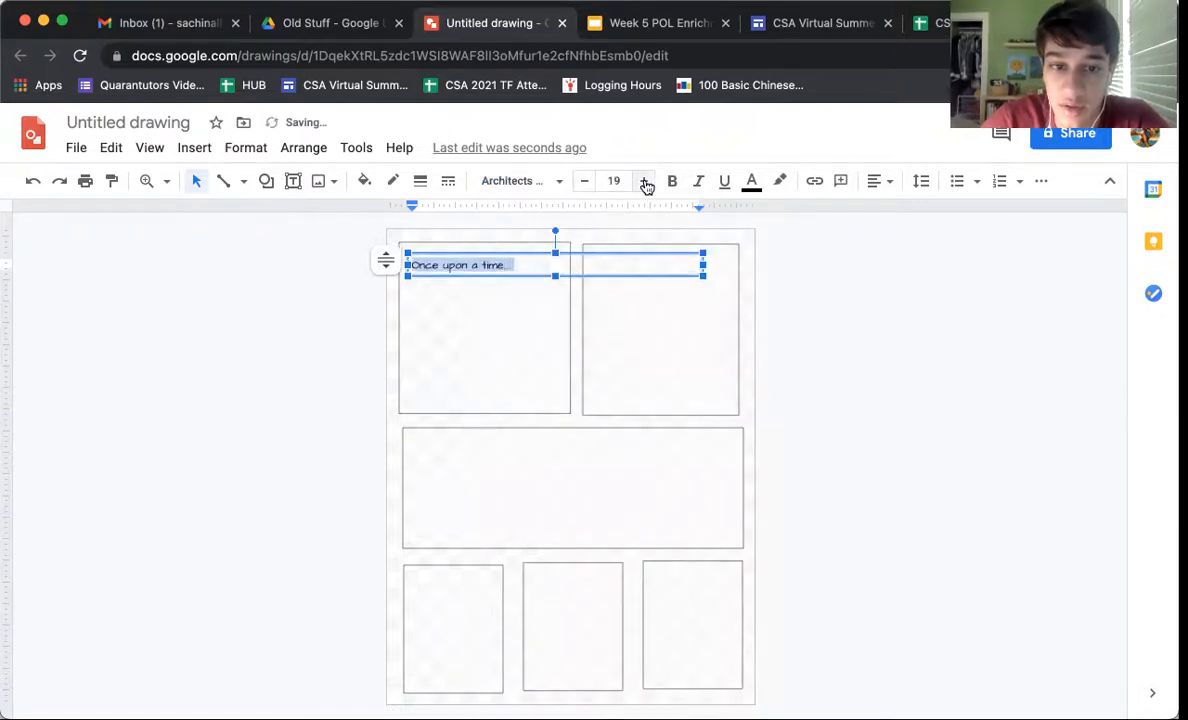
Change the "Once upon a time" text to the Shadows Into Light font at size 33
click(508, 181)
scroll(578, 570, down, 15)
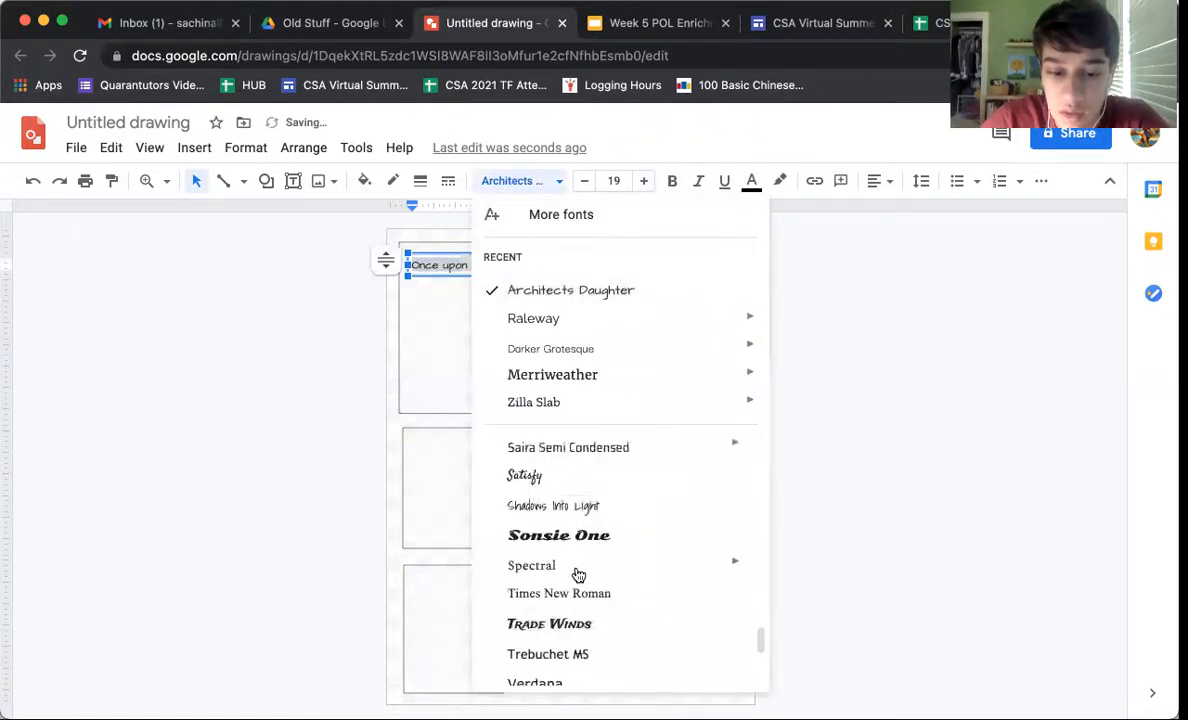
scroll(580, 560, up, 2)
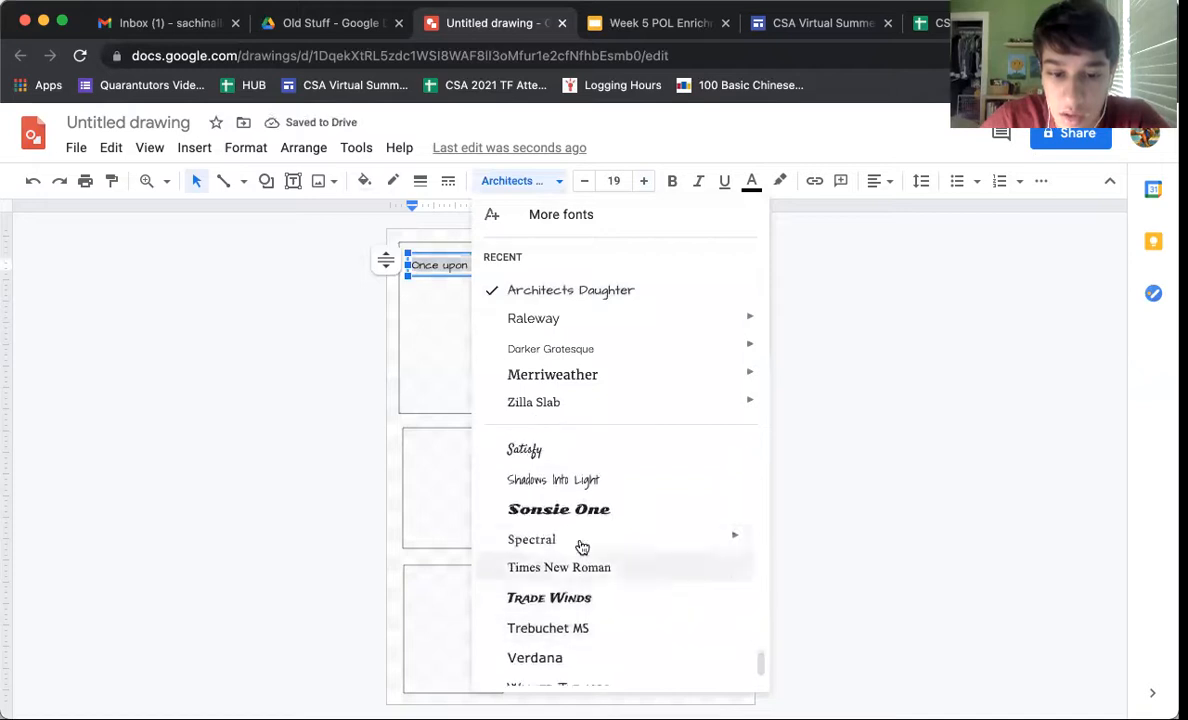
click(599, 479)
click(644, 181)
click(645, 181)
click(645, 181)
click(645, 181)
click(645, 181)
click(645, 181)
click(645, 181)
click(645, 181)
click(645, 181)
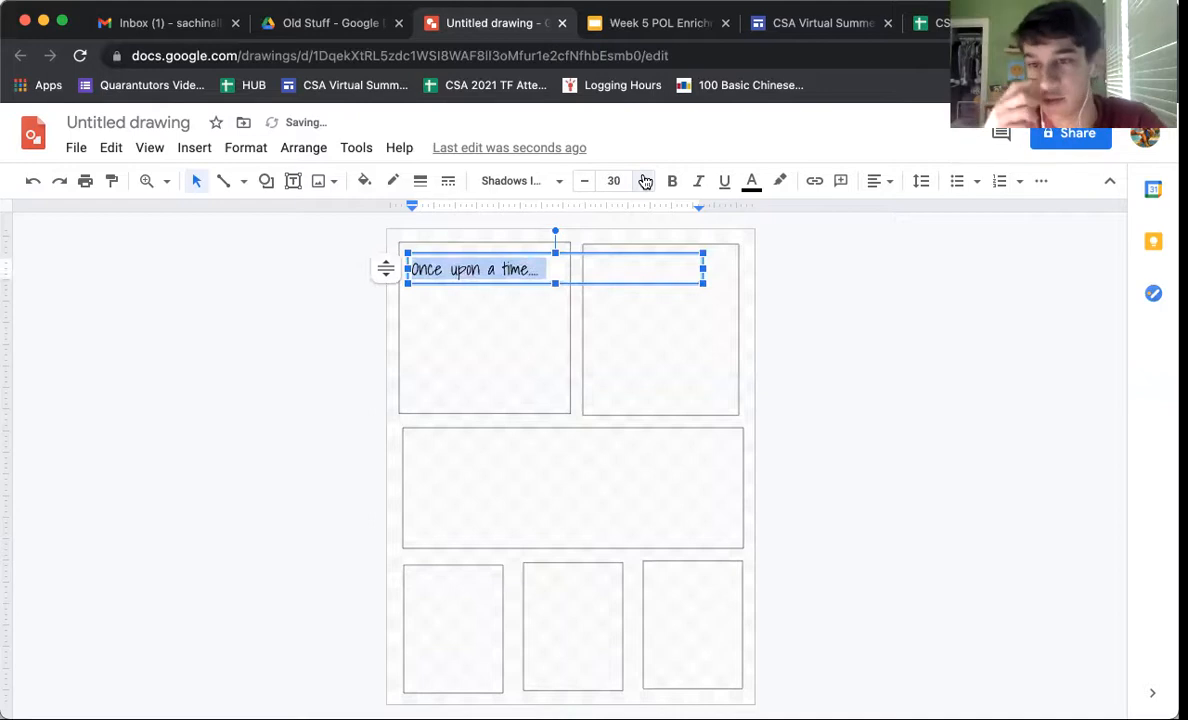
click(645, 181)
click(645, 181)
click(645, 181)
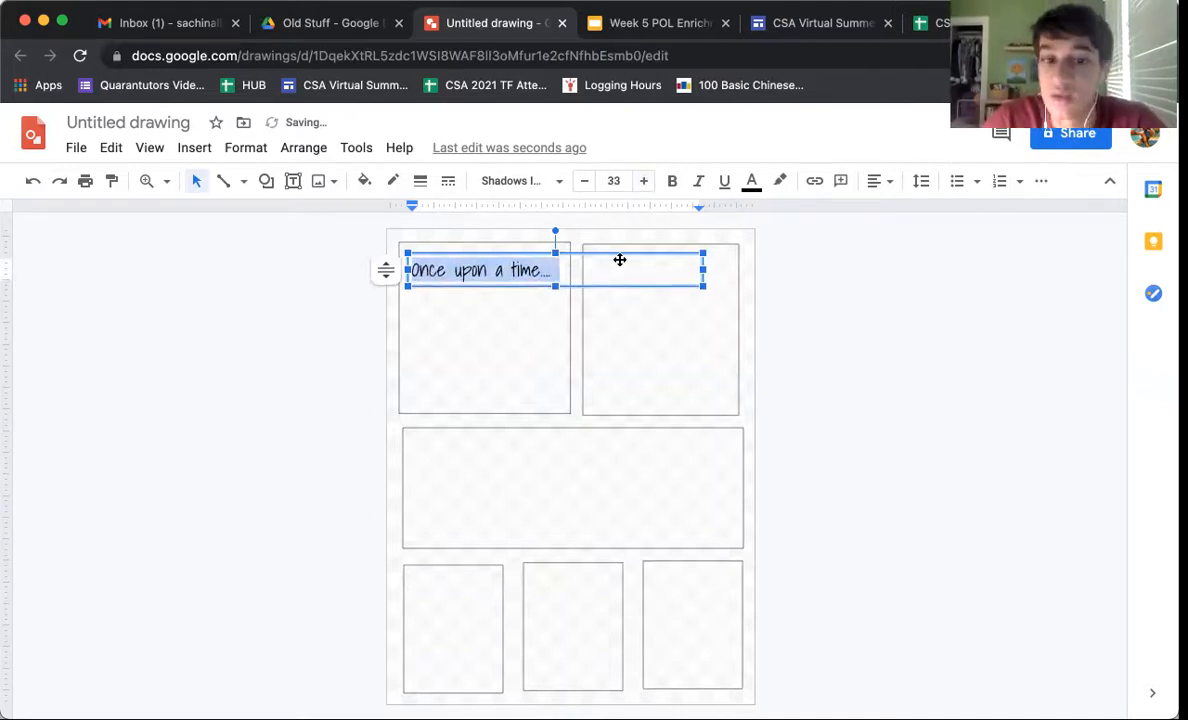
Add a text box at the bottom of the second panel reading "There was a boy named" followed by the boy's first name
click(293, 181)
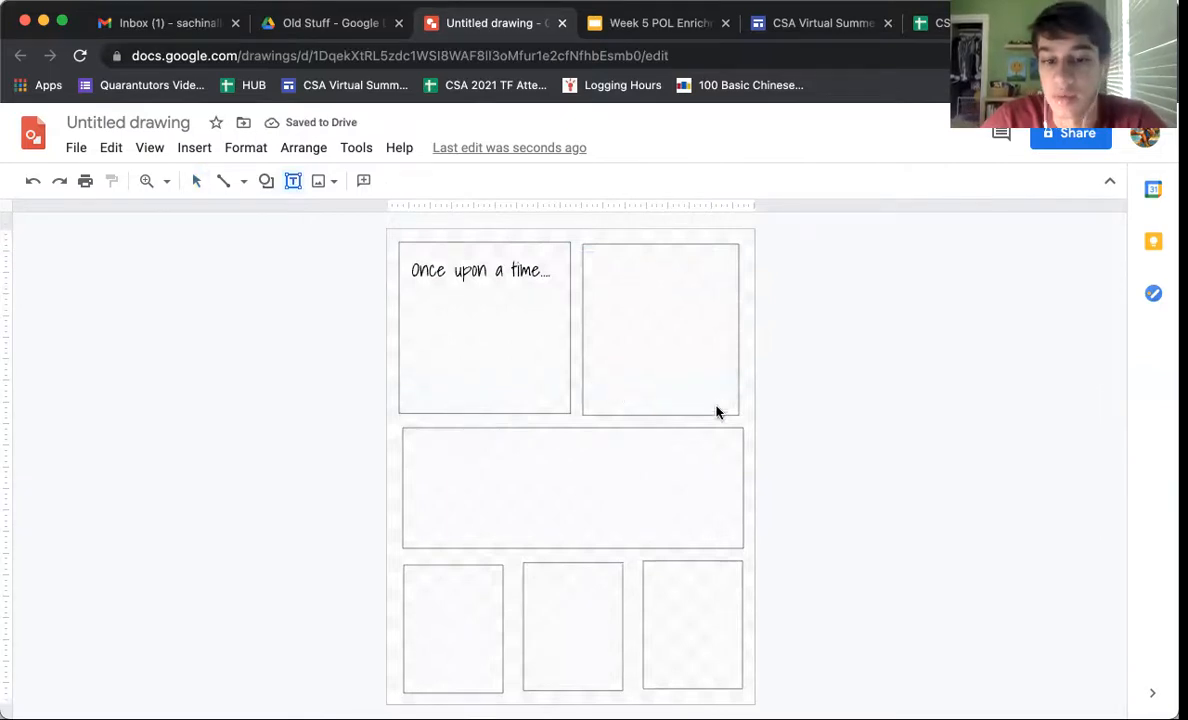
click(623, 400)
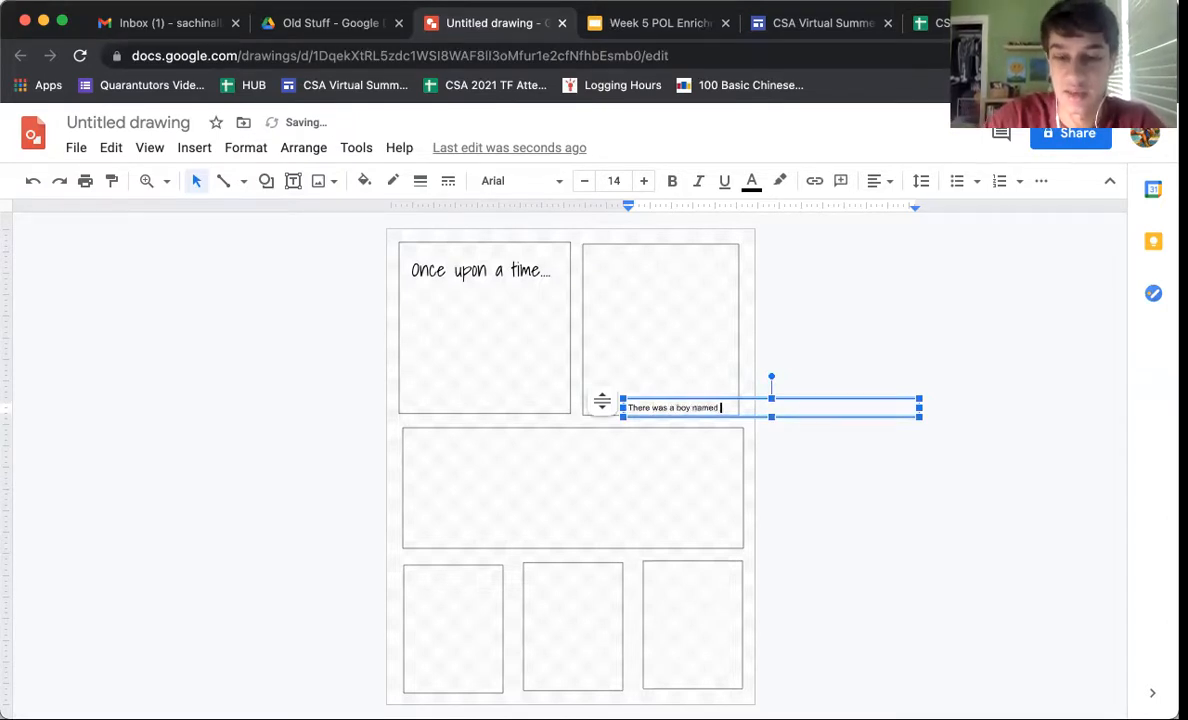
Set the "There was a boy named" caption to Shadows Into Light at size 21 and align it inside the second panel's bottom edge
key(ctrl+a)
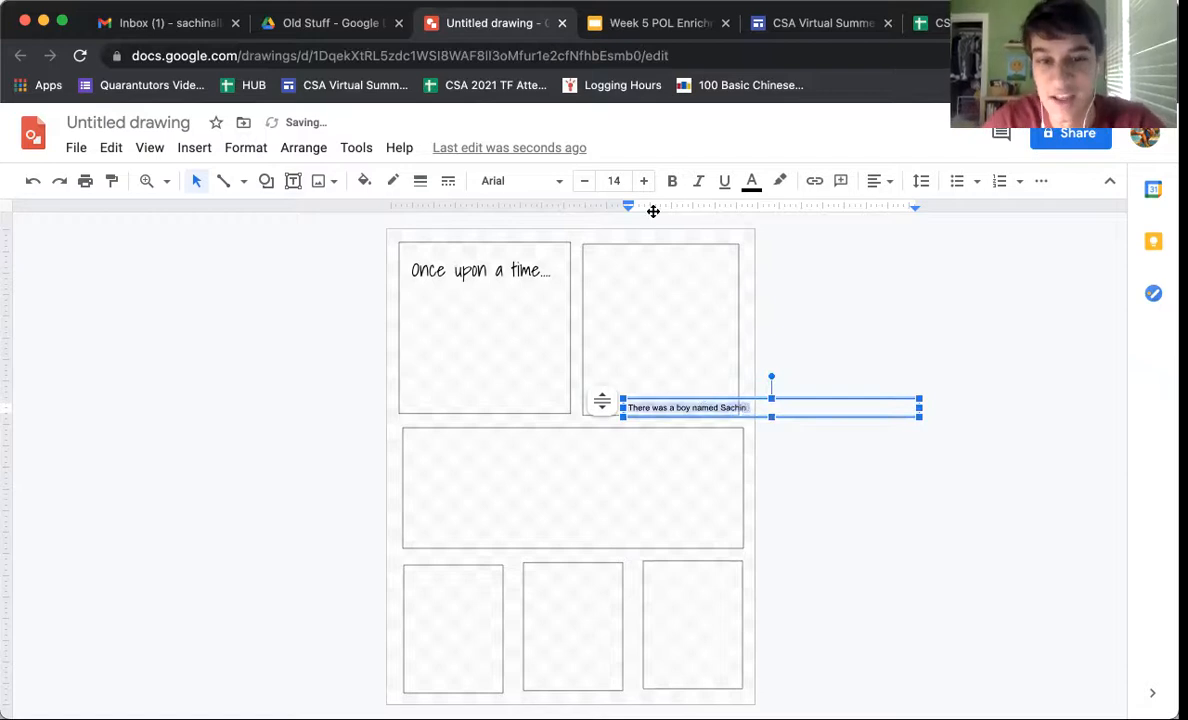
click(530, 189)
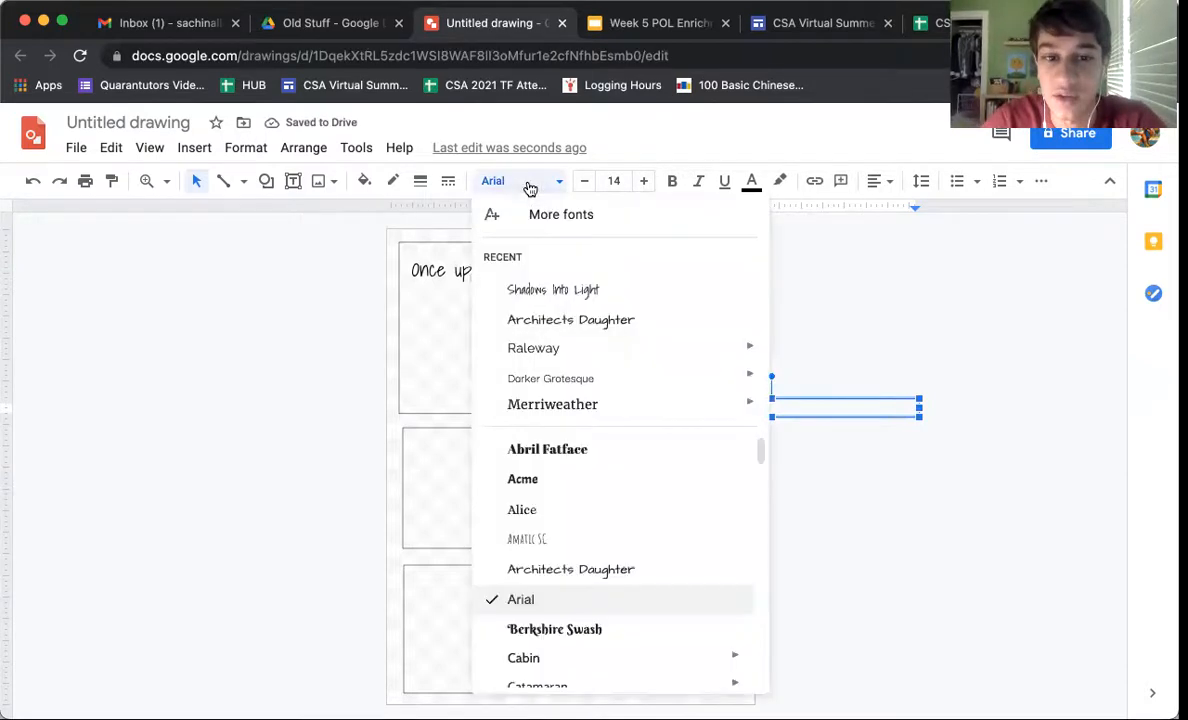
click(557, 291)
click(614, 180)
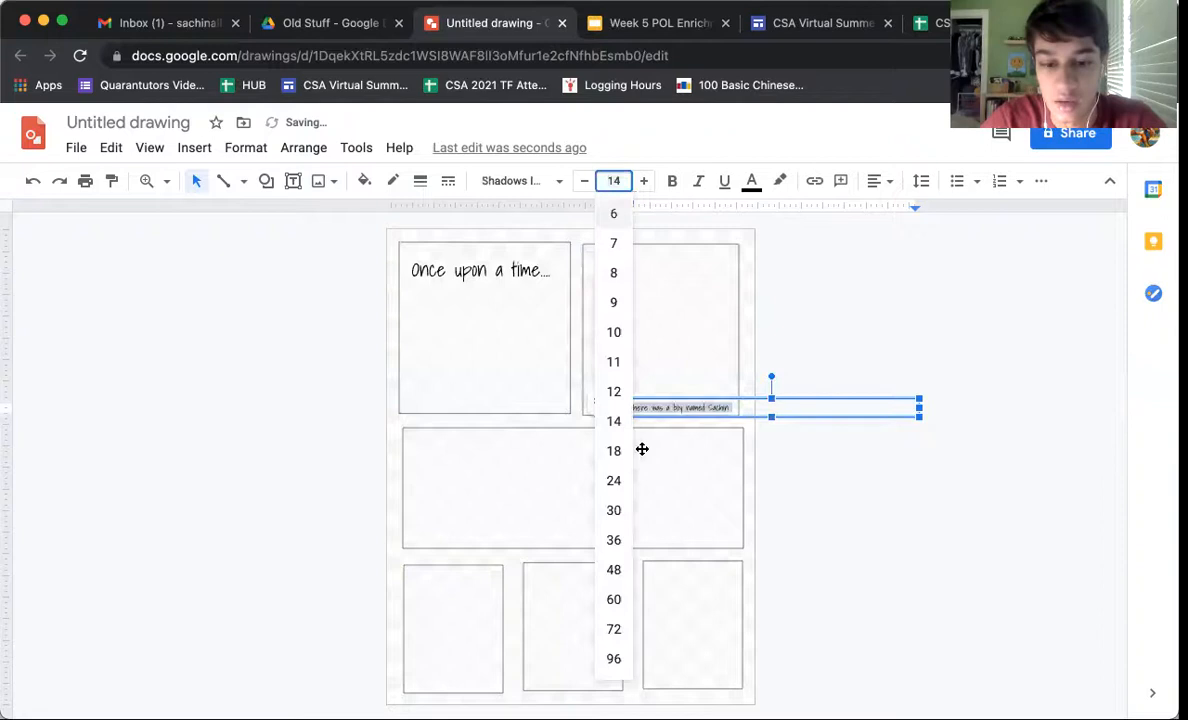
text(21)
key(Return)
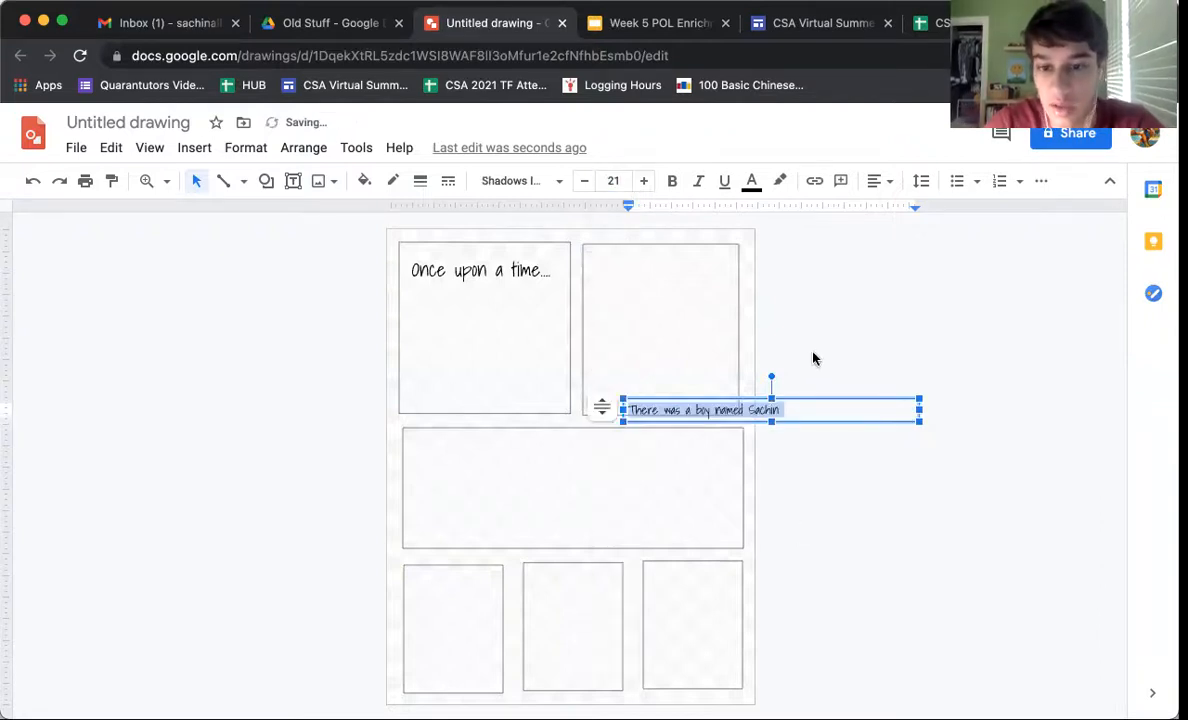
mouse_move(776, 393)
mouse_down()
mouse_move(750, 380)
mouse_move(761, 391)
mouse_up()
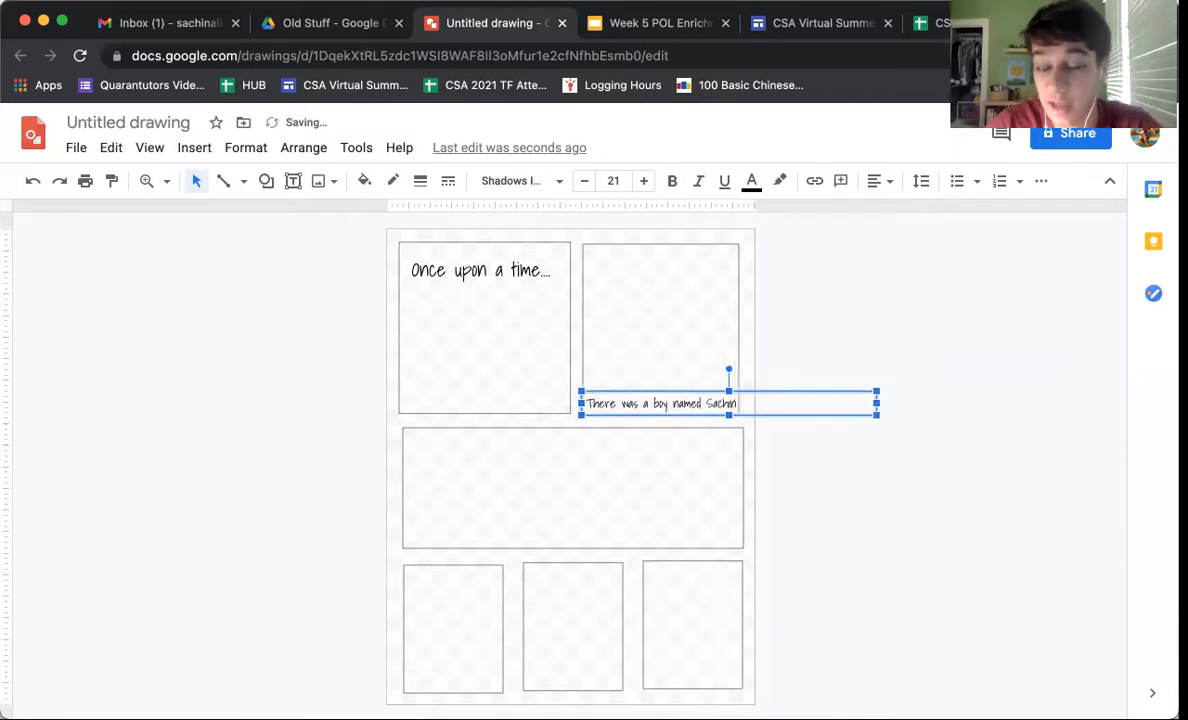
click(899, 347)
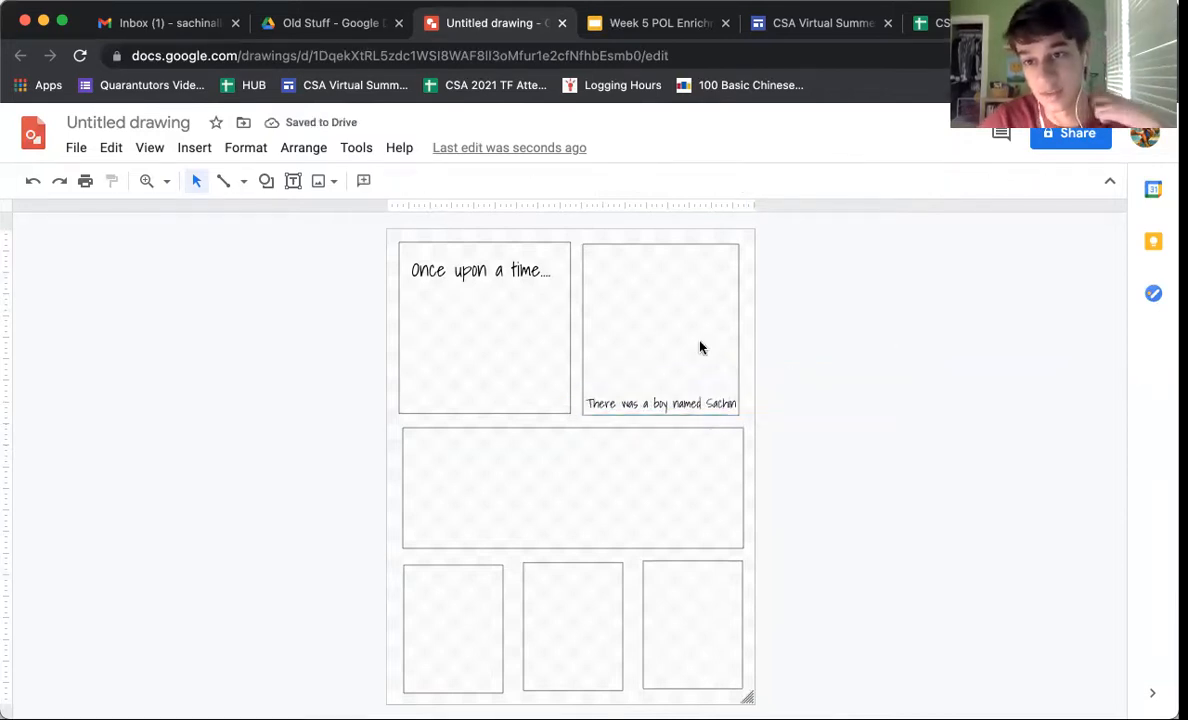